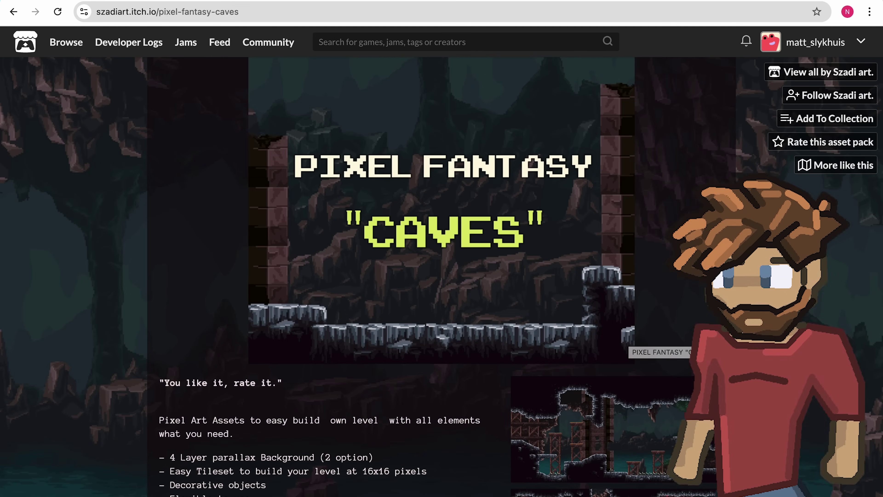
# Download the free PixelFantasy_Caves_1.0.zip from itch.io, skipping the payment prompt.
pyautogui.scroll(-5, 631, 339)
pyautogui.scroll(-10, 647, 272)
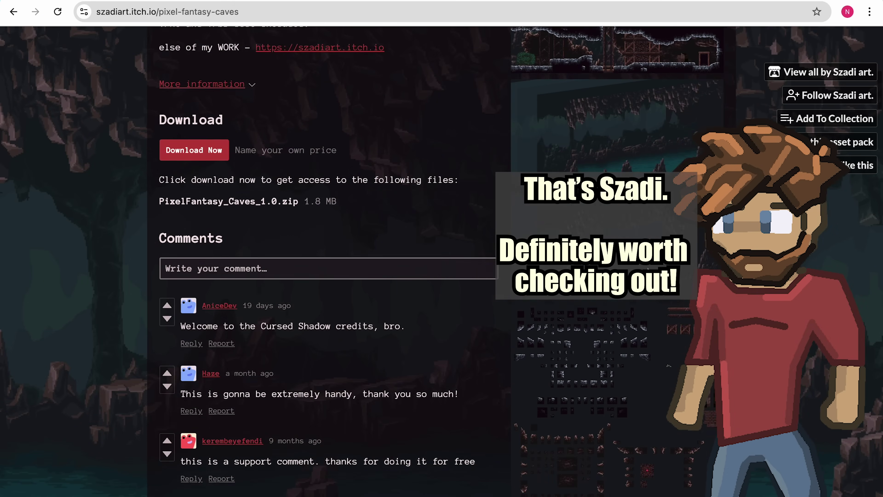
pyautogui.click(203, 135)
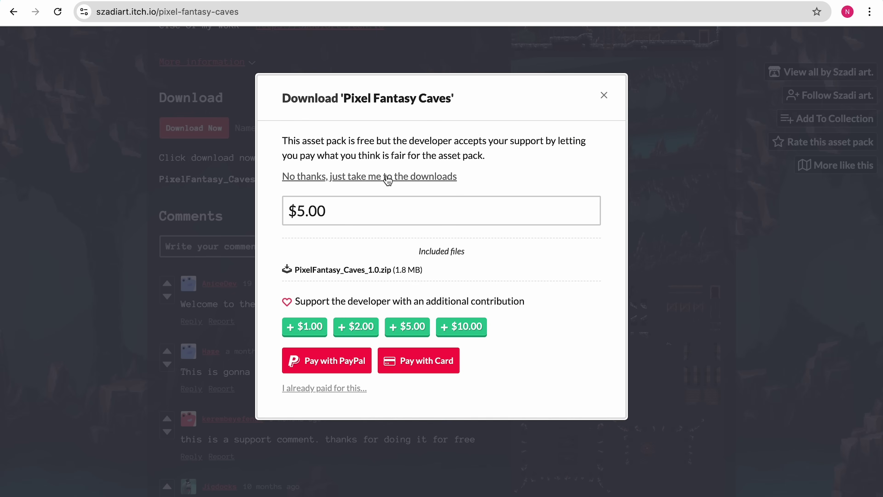
pyautogui.click(387, 177)
# Import the downloaded PixelFantasy_Caves_1.0 folder into Assets/Sprites.
pyautogui.click(204, 172)
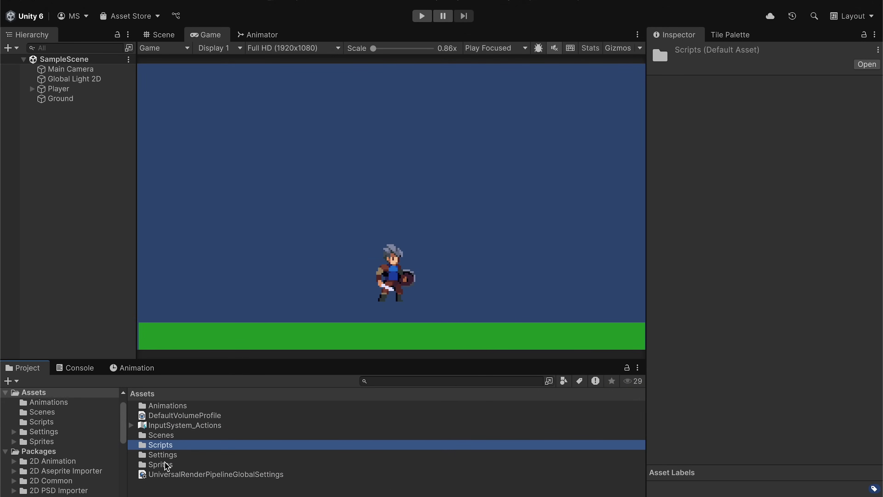
pyautogui.doubleClick(164, 463)
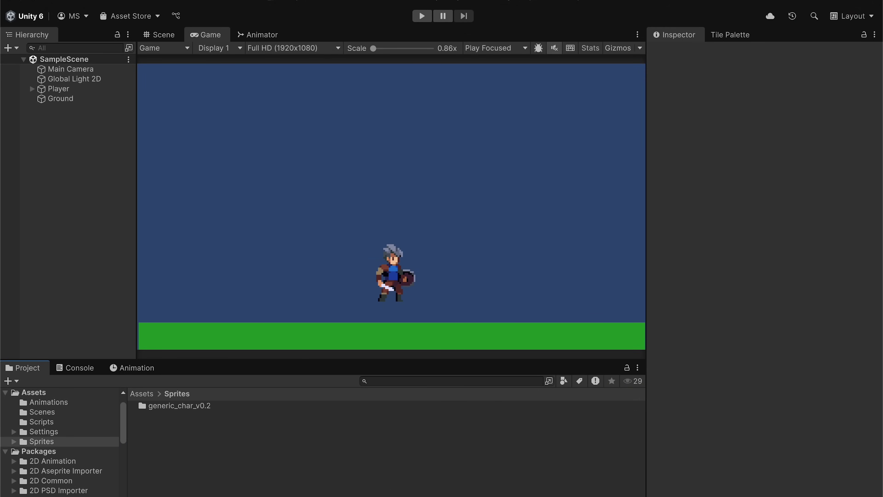
pyautogui.click(180, 481)
pyautogui.moveTo(553, 83); pyautogui.dragTo(259, 433)
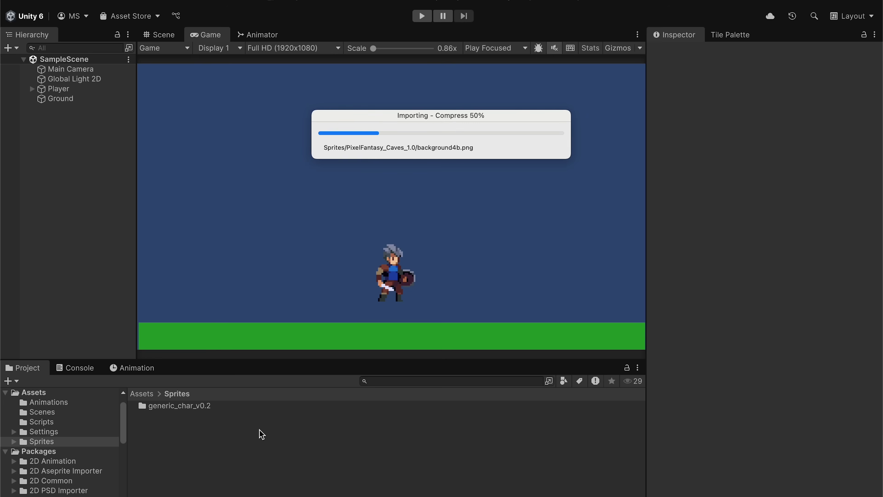
# Open PixelFantasy_Caves_1.0 and preview the background1, background2 and background4a textures.
pyautogui.doubleClick(207, 415)
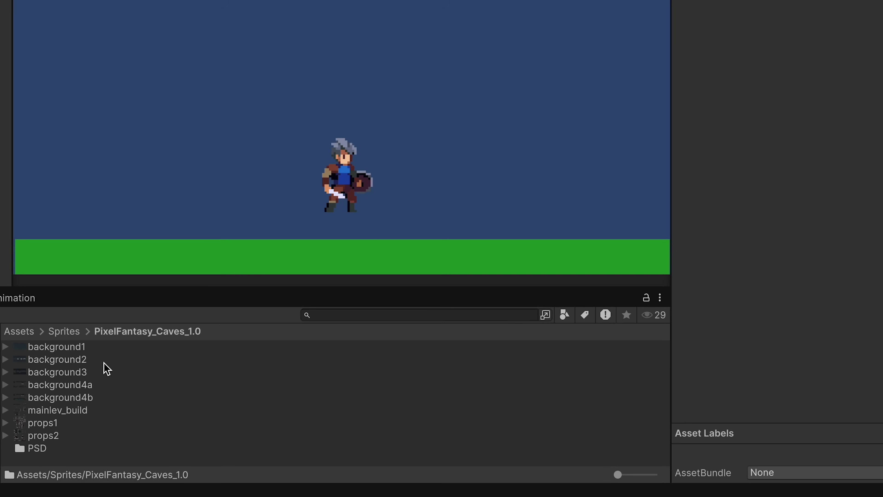
pyautogui.click(65, 353)
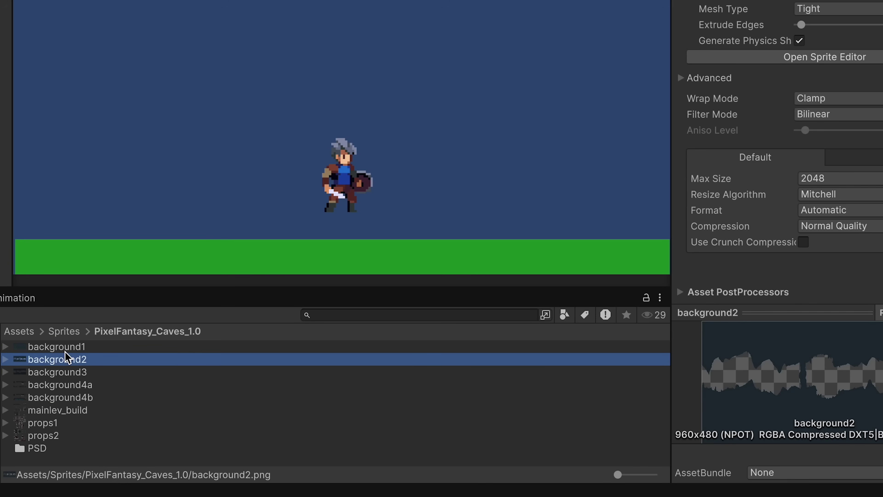
pyautogui.press('Up')
pyautogui.press('Down')
pyautogui.press('Down')
pyautogui.press('Down')
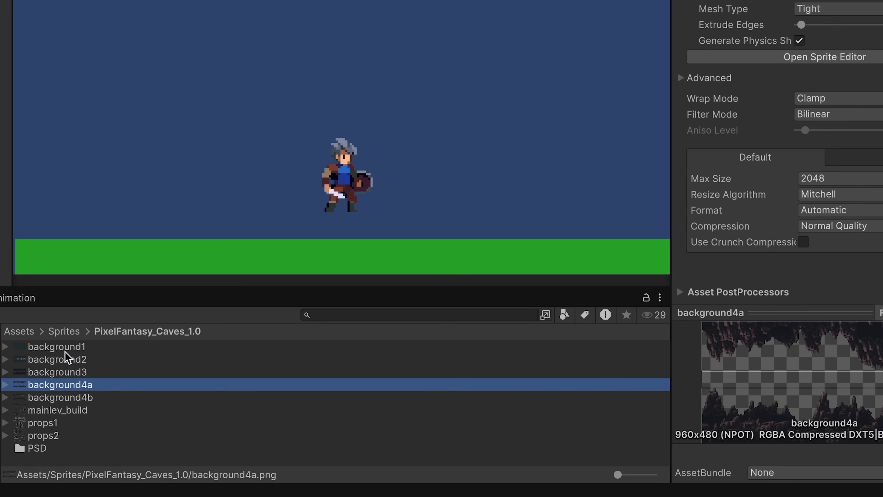
pyautogui.press('Down')
pyautogui.press('Down')
pyautogui.press('Up')
pyautogui.press('Up')
pyautogui.press('Up')
pyautogui.press('Up')
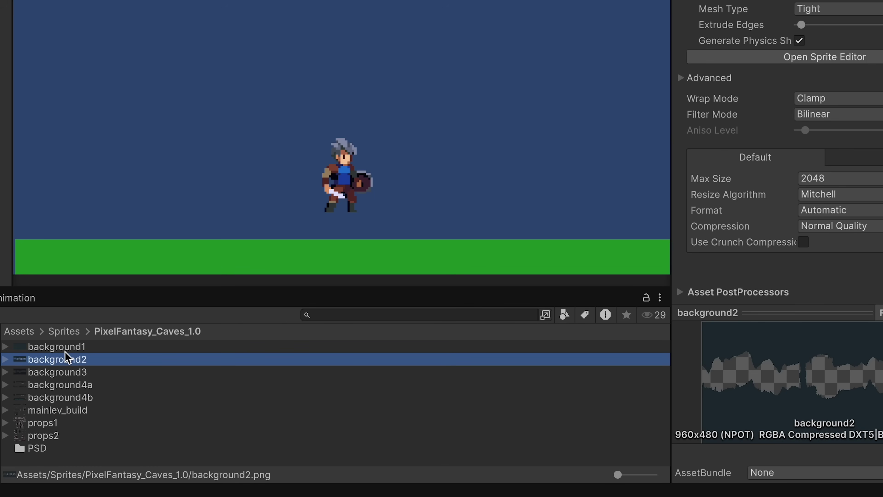
pyautogui.press('Up')
pyautogui.press('Down')
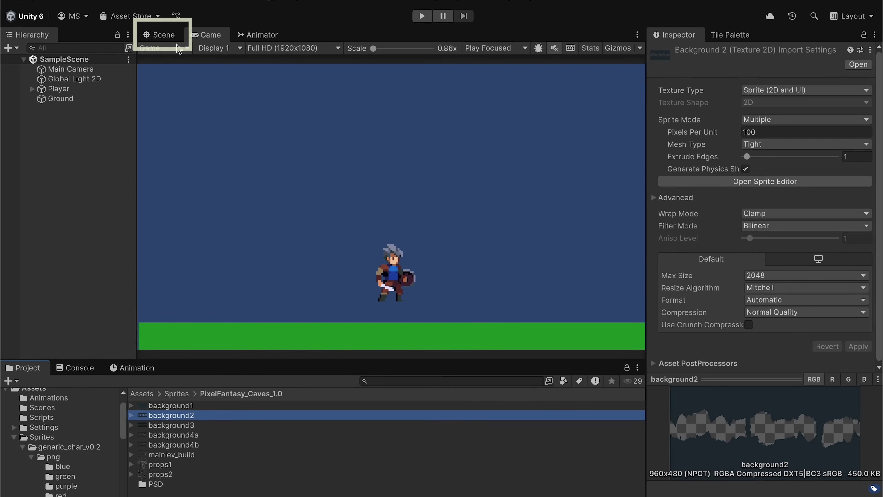
# In the Scene view, place the first two cave background layers.
pyautogui.click(150, 20)
pyautogui.scroll(-5, 342, 225)
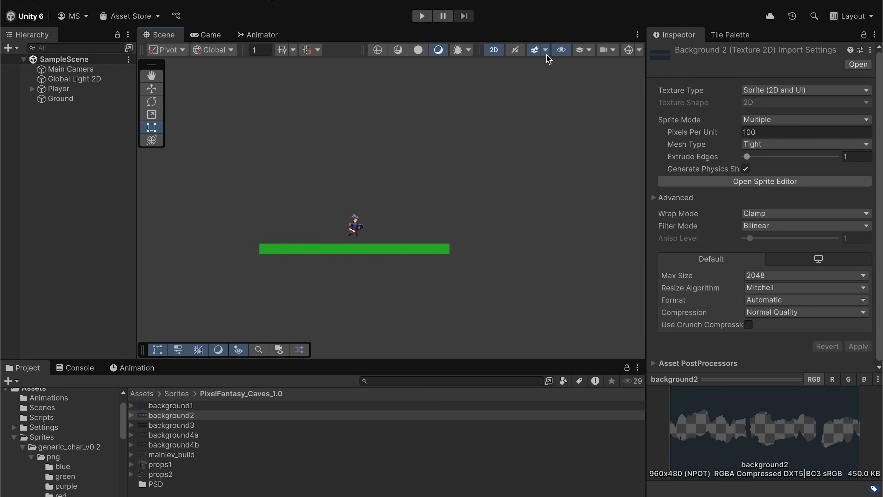
pyautogui.moveTo(519, 161); pyautogui.dragTo(519, 180, button='middle')
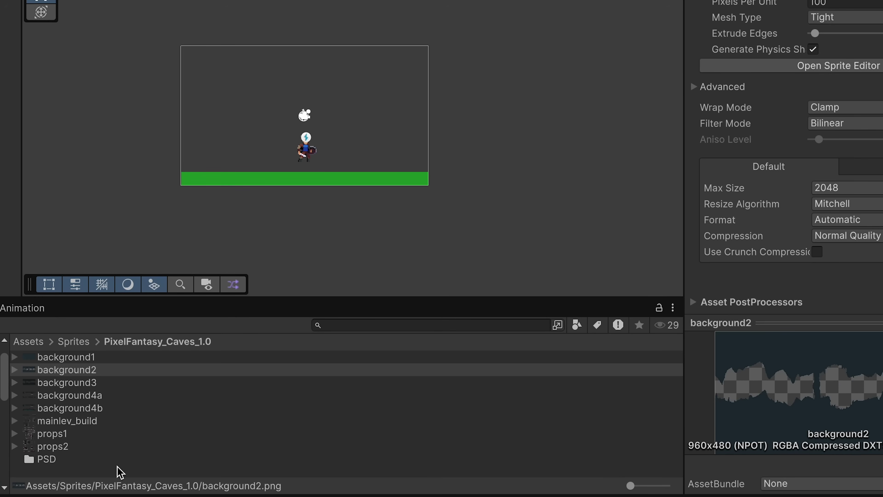
pyautogui.moveTo(69, 369); pyautogui.dragTo(299, 111)
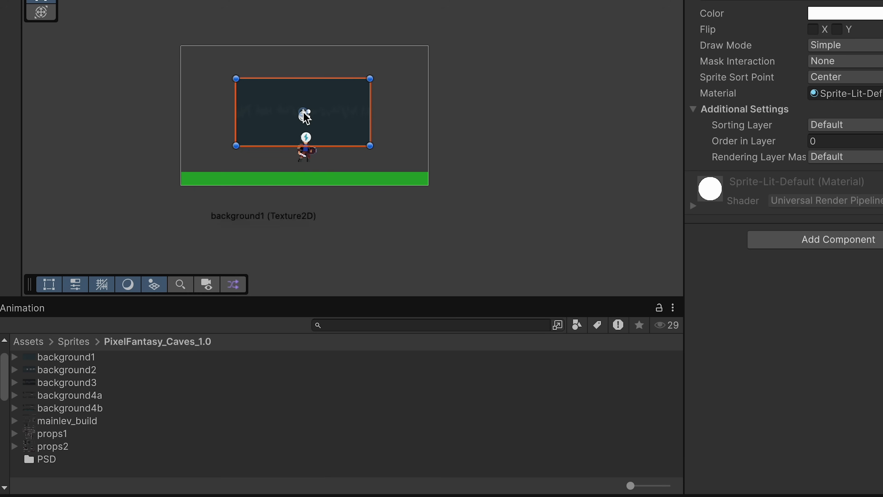
pyautogui.moveTo(92, 383); pyautogui.dragTo(301, 118)
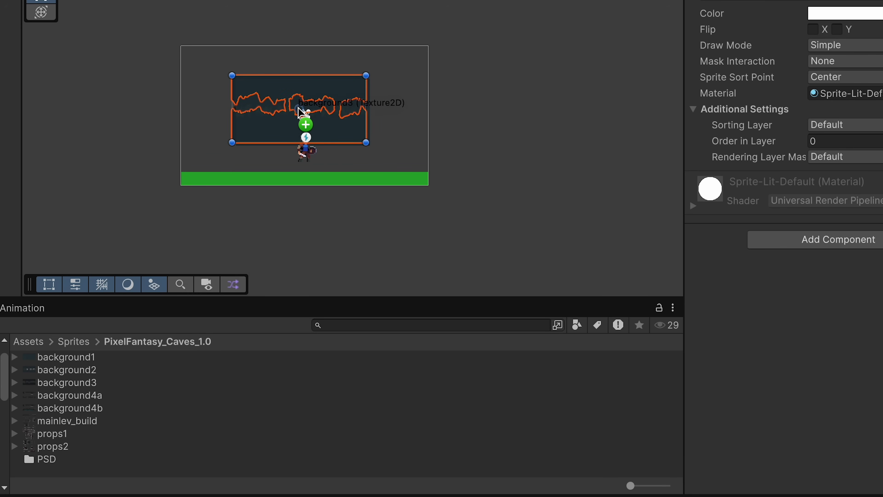
# Add the background4a_0 and background4a_1 sprites to the scene.
pyautogui.click(14, 395)
pyautogui.click(76, 421)
pyautogui.click(69, 408)
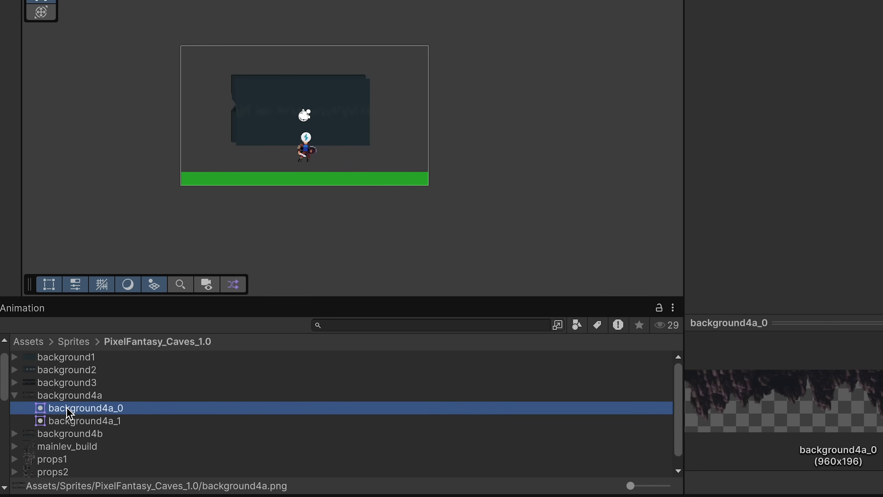
pyautogui.moveTo(69, 408); pyautogui.dragTo(300, 89)
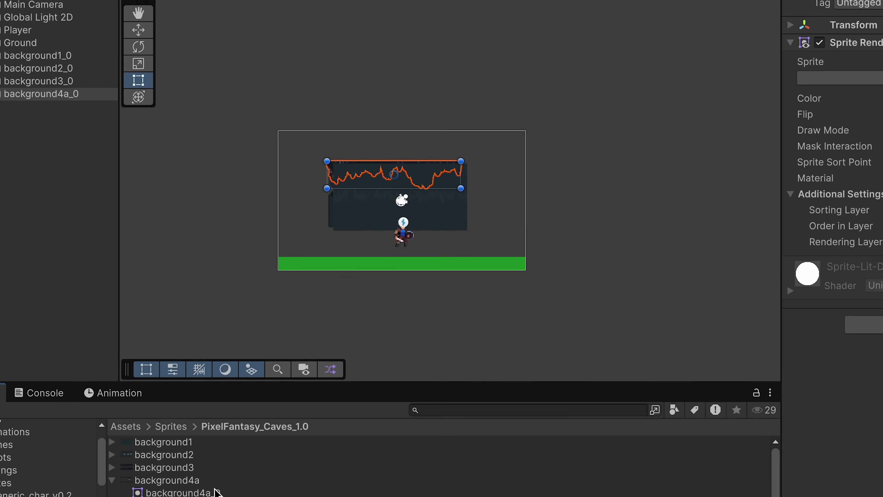
pyautogui.moveTo(215, 491); pyautogui.dragTo(398, 216)
pyautogui.moveTo(458, 269); pyautogui.dragTo(460, 272)
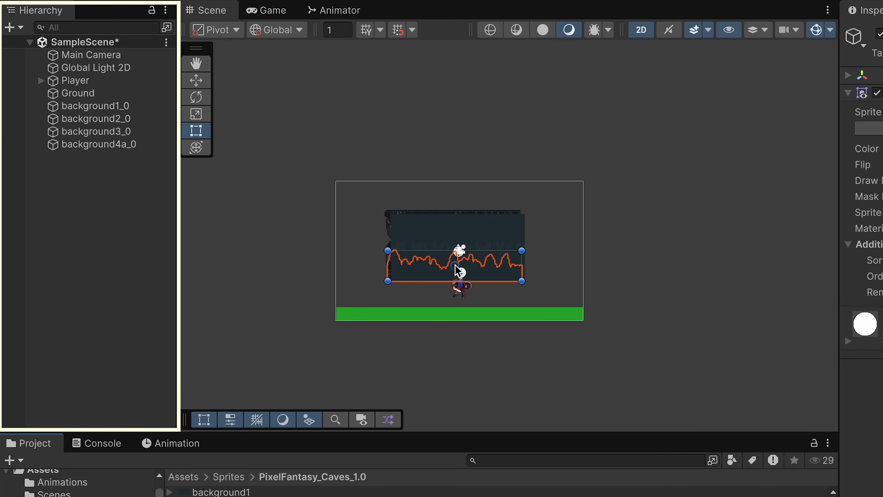
# Create an empty object named [World] and nest the background sprites under it.
pyautogui.rightClick(72, 205)
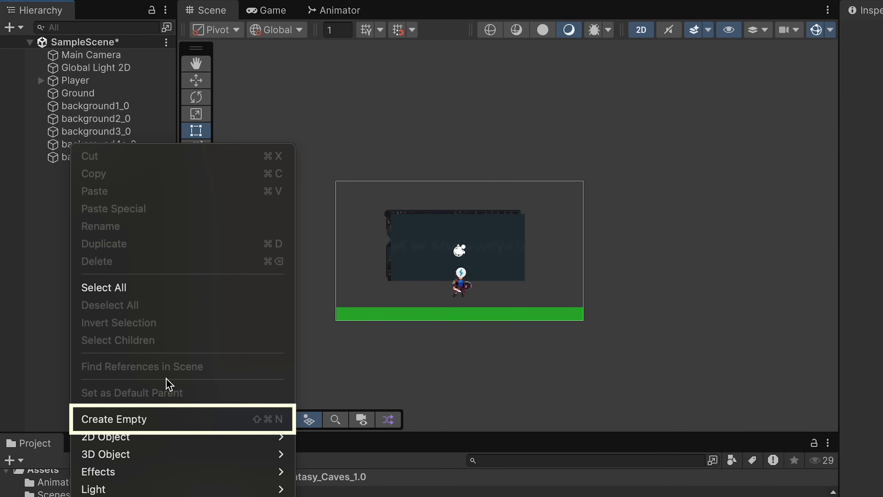
pyautogui.click(161, 419)
pyautogui.press('BackSpace')
pyautogui.write('[World]')
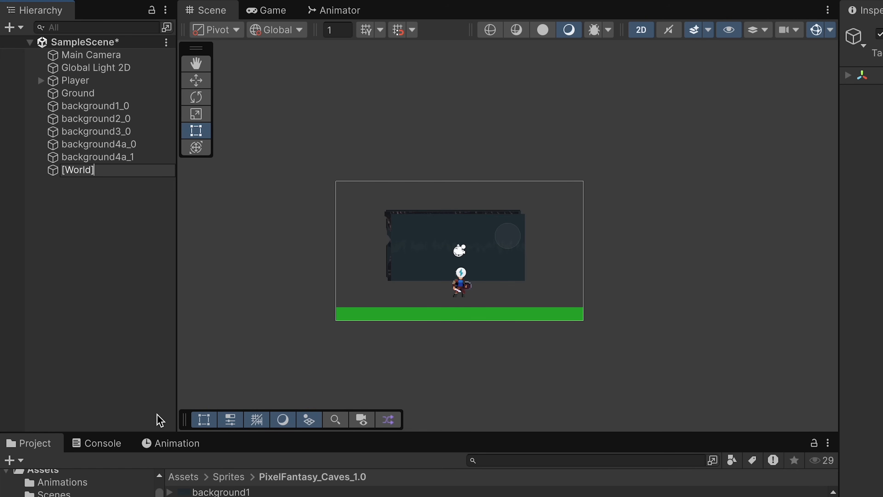
pyautogui.press('Return')
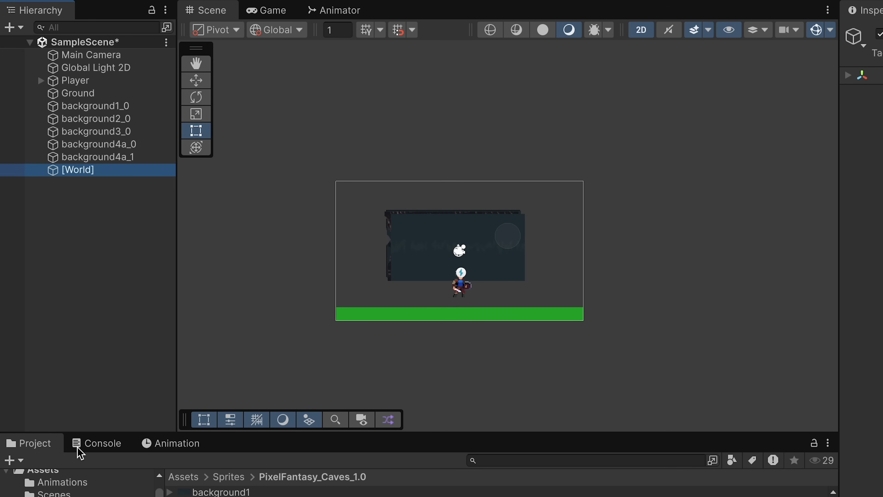
pyautogui.click(110, 107)
pyautogui.keyDown('shift'); pyautogui.click(111, 159); pyautogui.keyUp('shift')
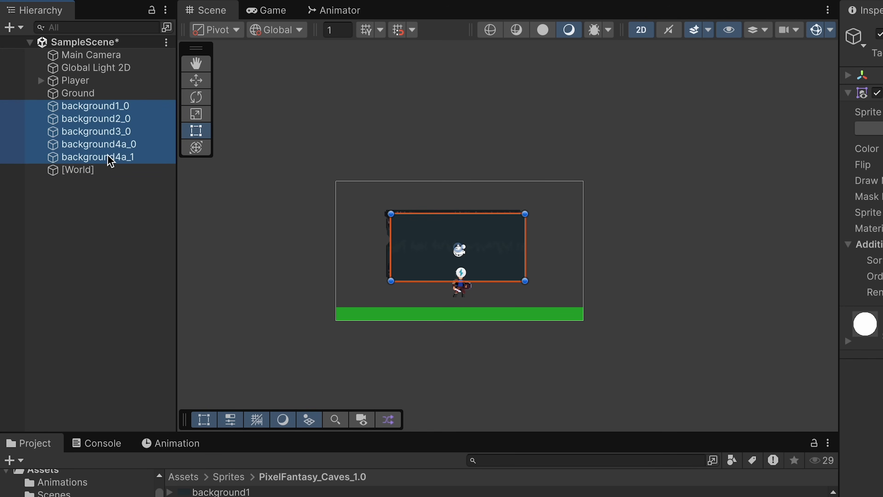
pyautogui.moveTo(98, 178); pyautogui.dragTo(101, 172)
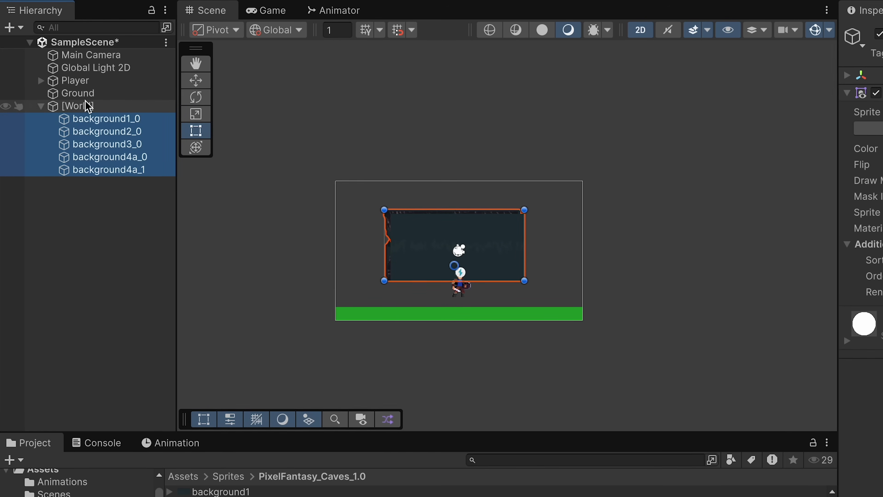
# Set the [World] Transform Position to 0, 0, 0.
pyautogui.click(114, 108)
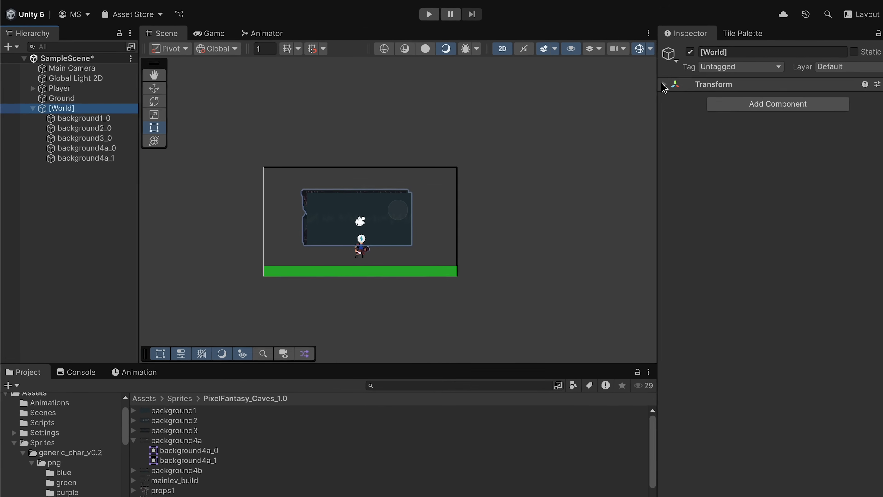
pyautogui.click(663, 85)
pyautogui.click(777, 100)
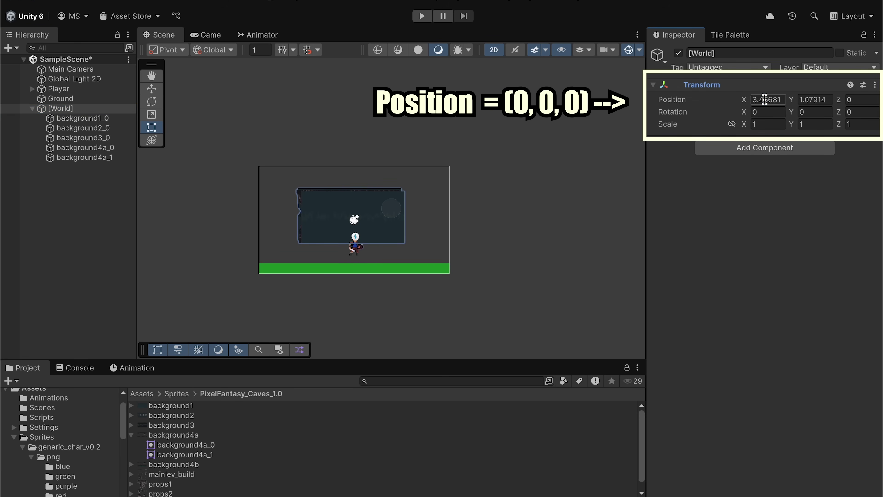
pyautogui.write('0')
pyautogui.press('Tab')
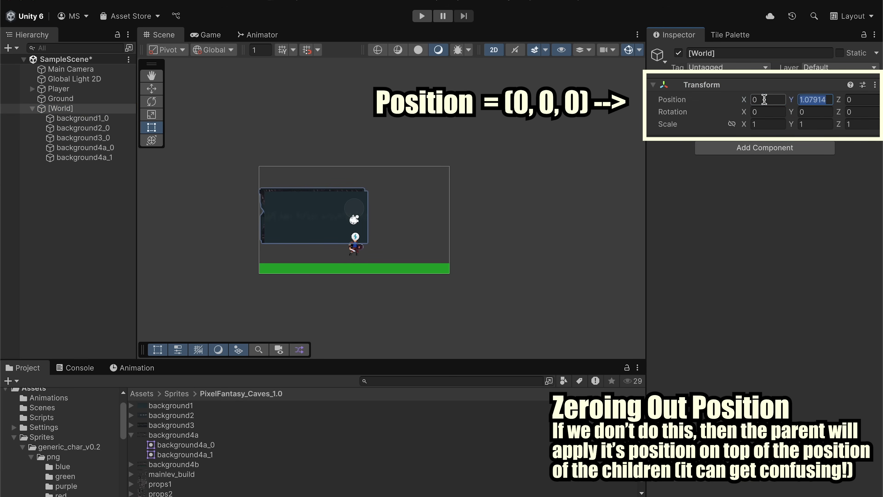
pyautogui.write('0')
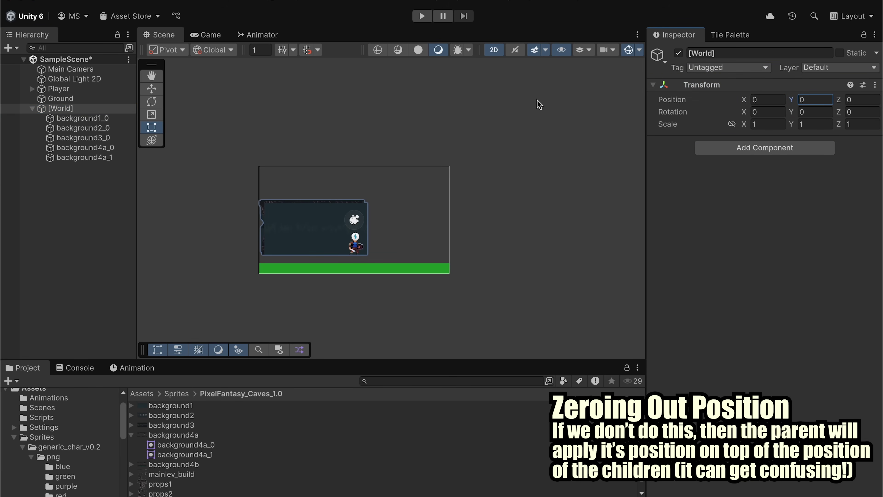
pyautogui.click(109, 119)
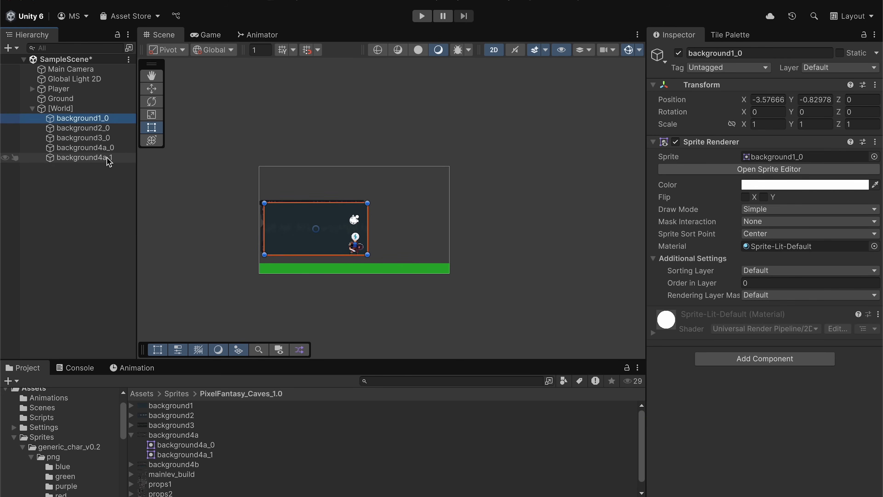
pyautogui.click(115, 231)
pyautogui.scroll(4, 296, 281)
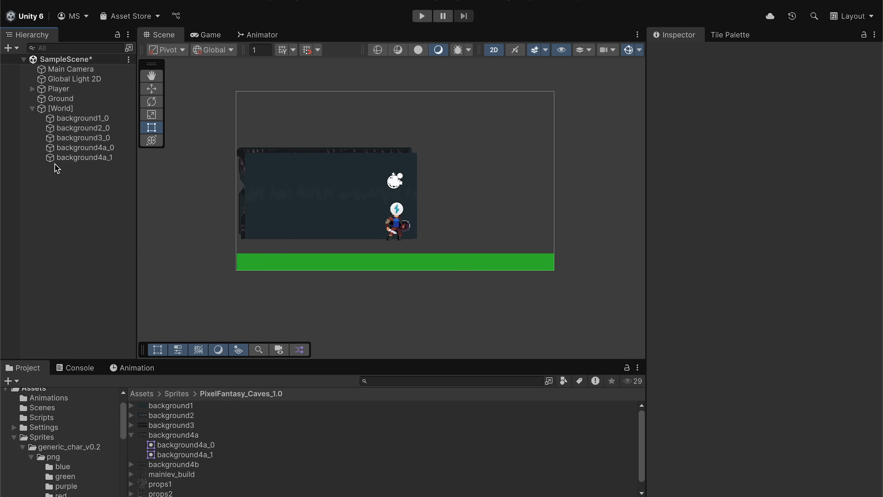
# Give all five background textures 16 Pixels Per Unit and apply.
pyautogui.click(132, 436)
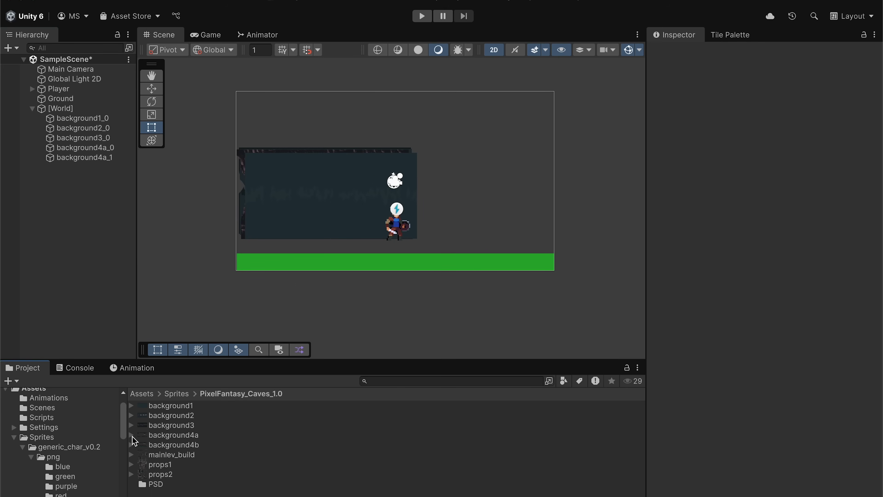
pyautogui.click(180, 406)
pyautogui.hotkey('shift', 'Down')
pyautogui.hotkey('shift', 'Down')
pyautogui.hotkey('shift', 'Down')
pyautogui.hotkey('shift', 'Down')
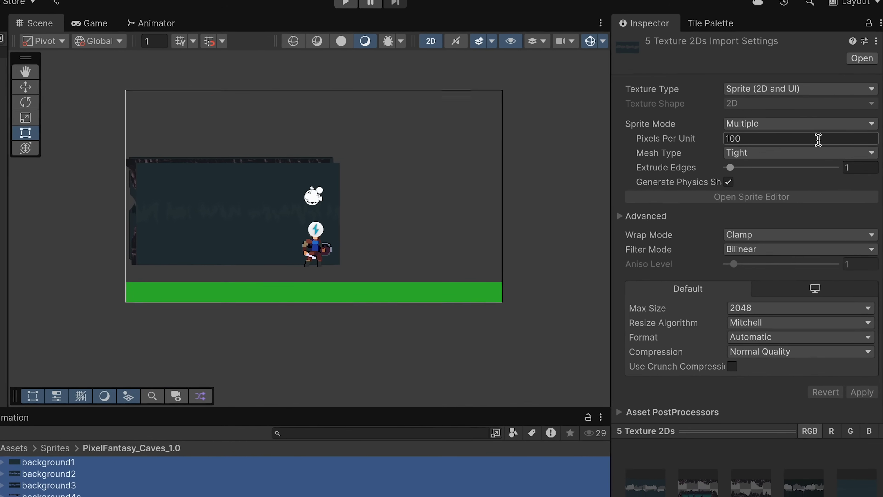
pyautogui.click(821, 132)
pyautogui.write('16')
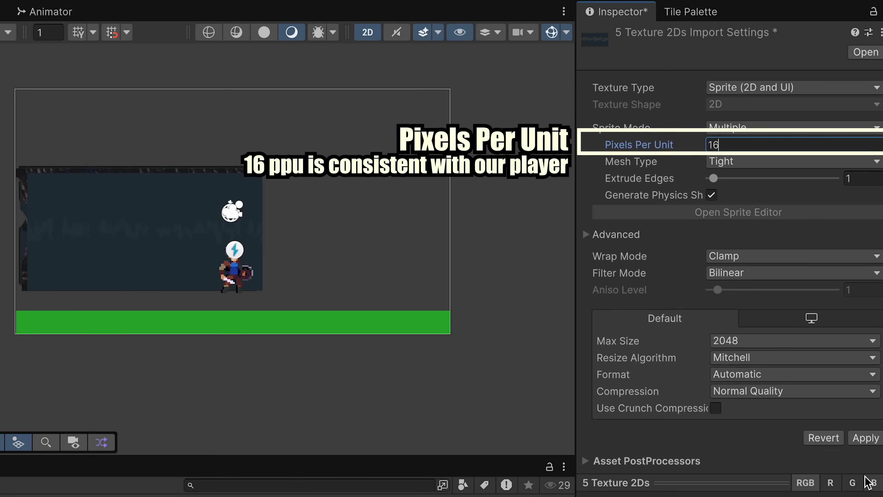
pyautogui.click(869, 438)
# Set the backgrounds' Filter Mode to Point (no filter) and apply.
pyautogui.scroll(5, 278, 263)
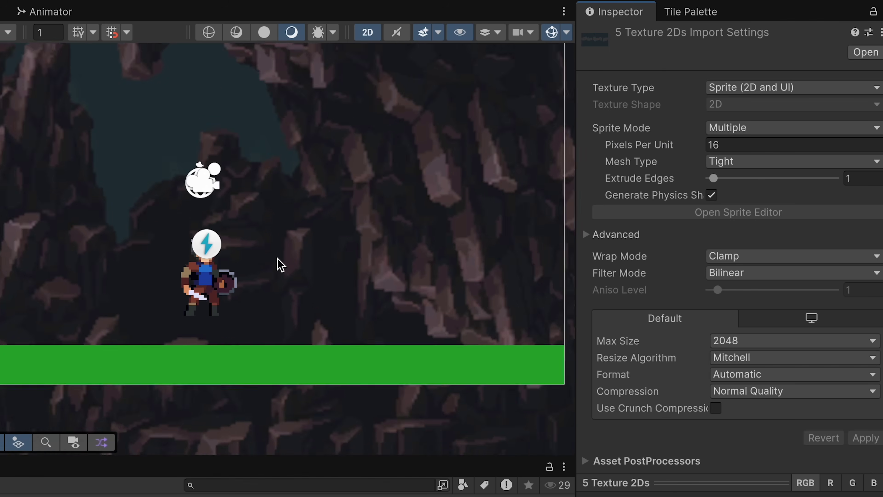
pyautogui.scroll(5, 280, 265)
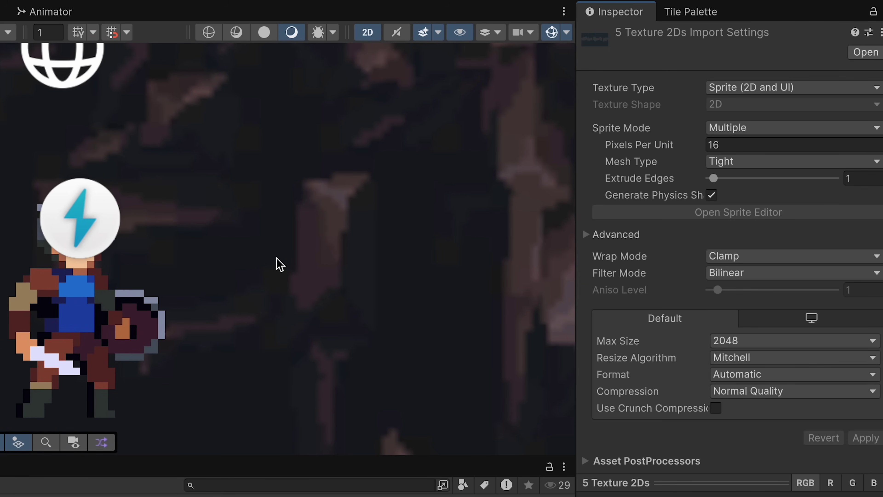
pyautogui.scroll(-1, 280, 264)
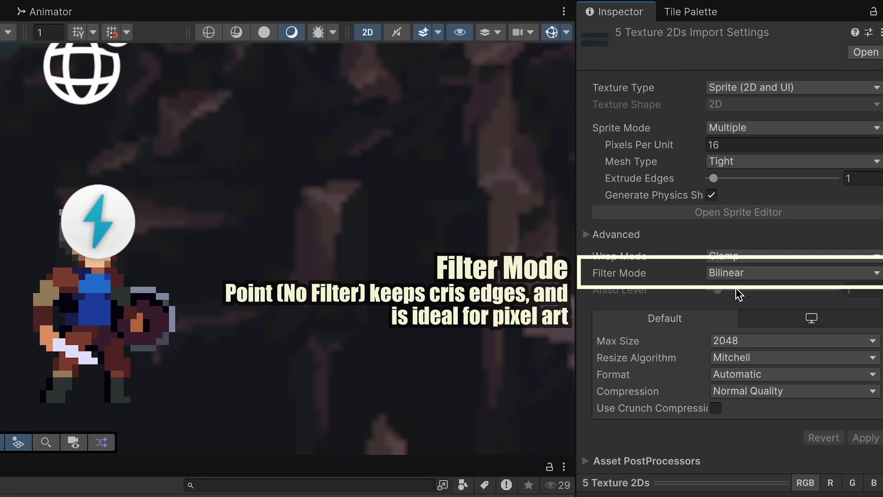
pyautogui.click(746, 274)
pyautogui.click(746, 272)
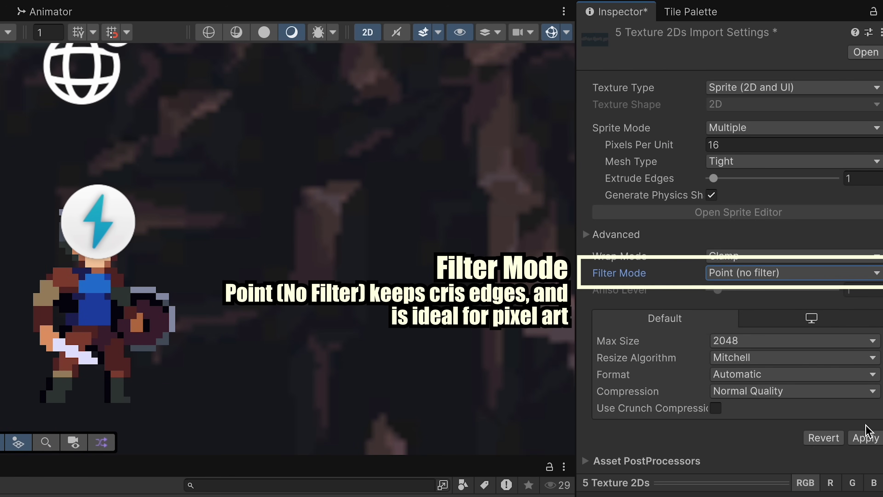
pyautogui.click(865, 438)
# Set the backgrounds' texture Format to RGBA 32 bit and apply.
pyautogui.scroll(-8, 361, 293)
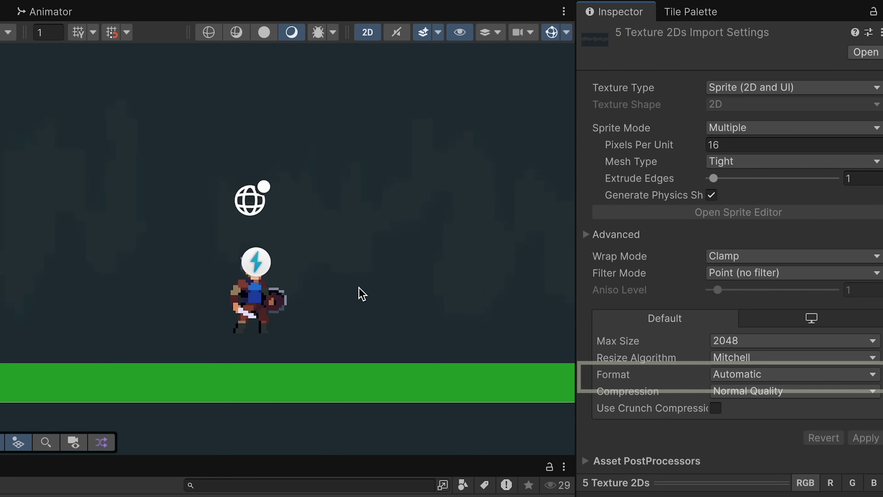
pyautogui.scroll(5, 361, 293)
pyautogui.scroll(-3, 360, 293)
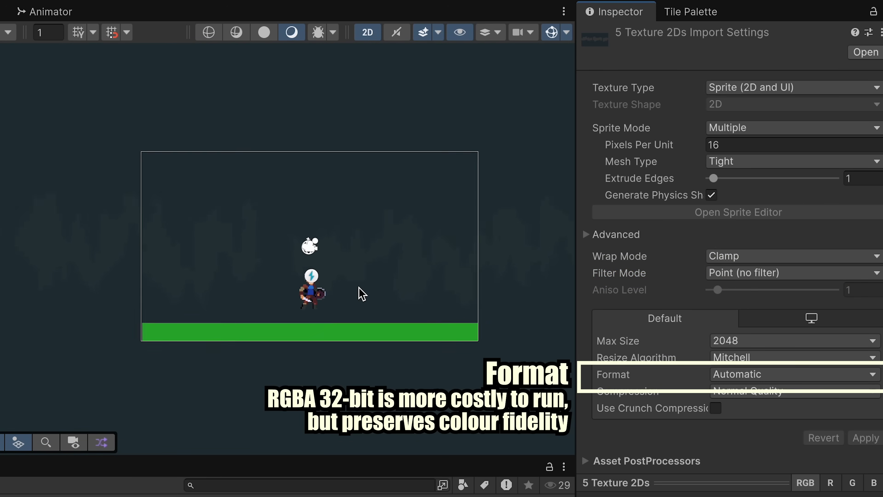
pyautogui.click(745, 374)
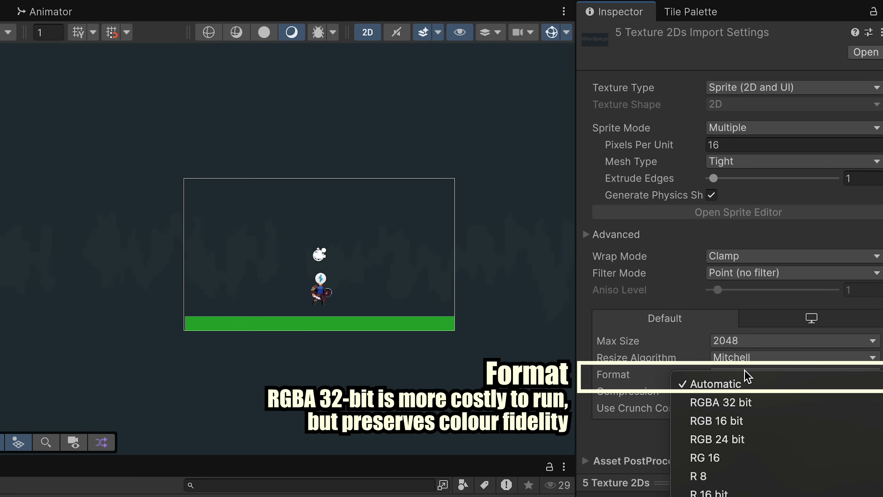
pyautogui.click(747, 401)
pyautogui.click(873, 405)
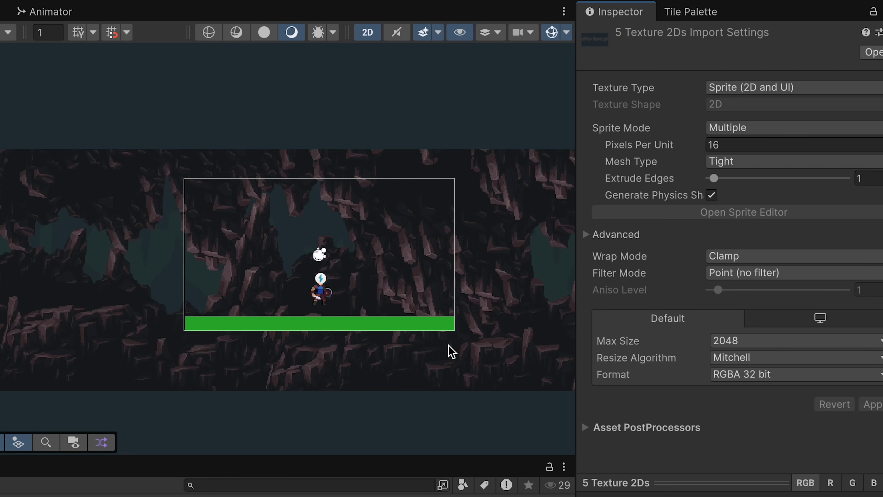
pyautogui.scroll(5, 306, 278)
pyautogui.scroll(4, 483, 424)
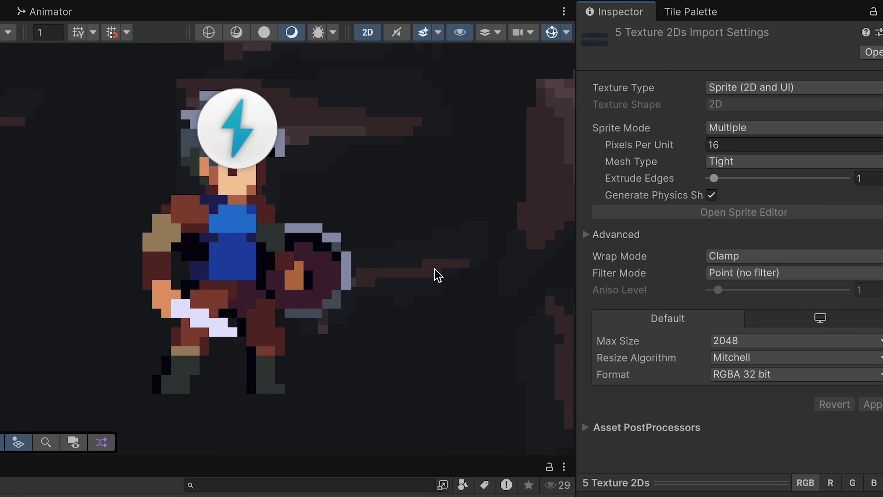
pyautogui.scroll(-8, 433, 288)
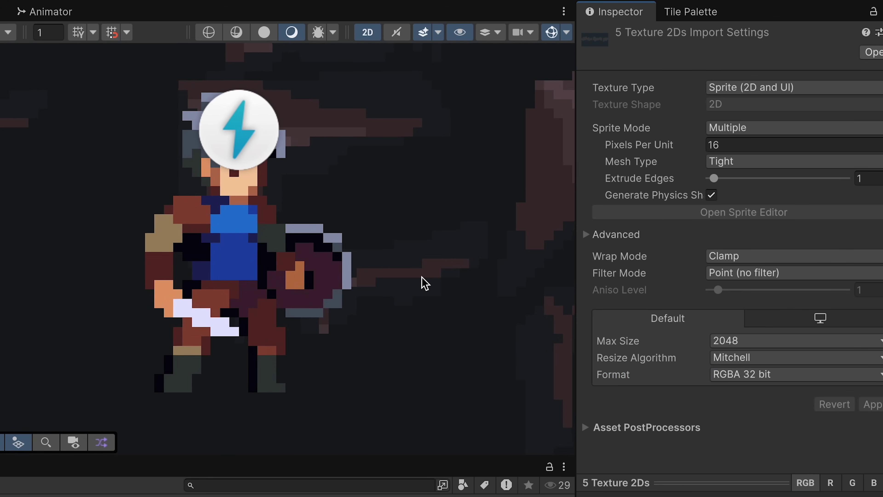
pyautogui.scroll(-5, 425, 283)
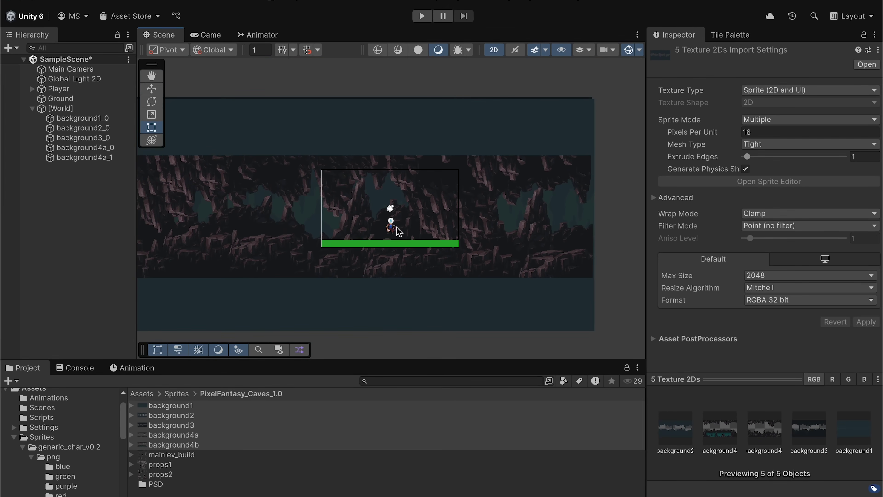
pyautogui.moveTo(398, 232); pyautogui.dragTo(438, 230, button='middle')
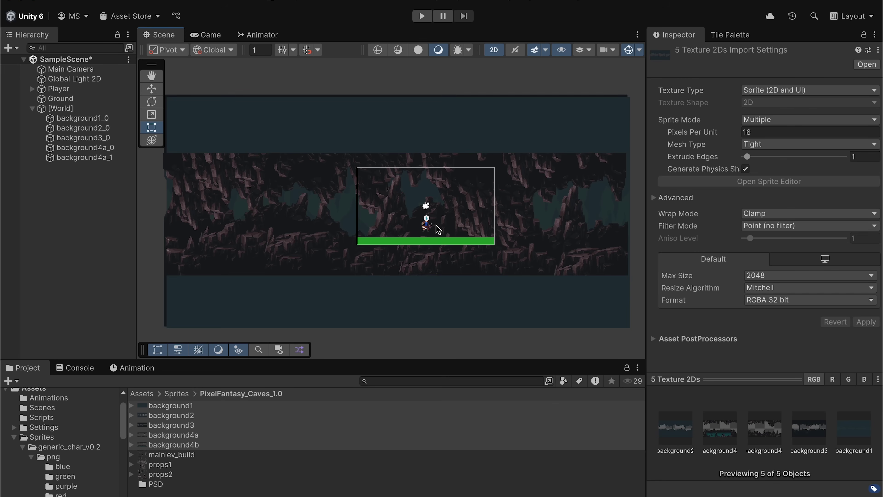
# Give background1 sorting order -100 and rename it 'background1 -100'.
pyautogui.click(86, 119)
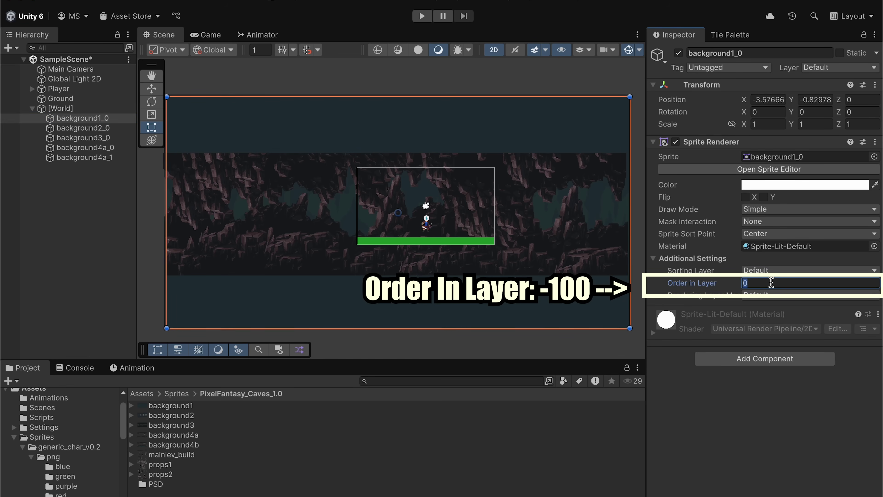
pyautogui.write('-100')
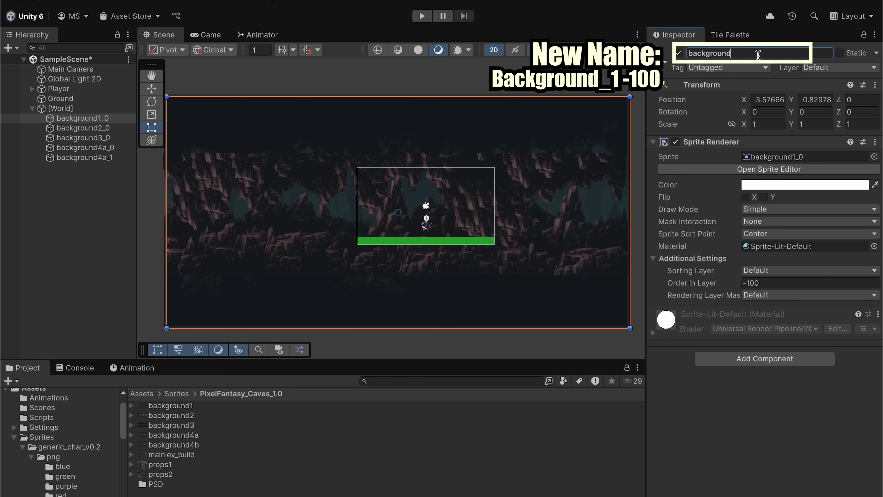
pyautogui.write('100')
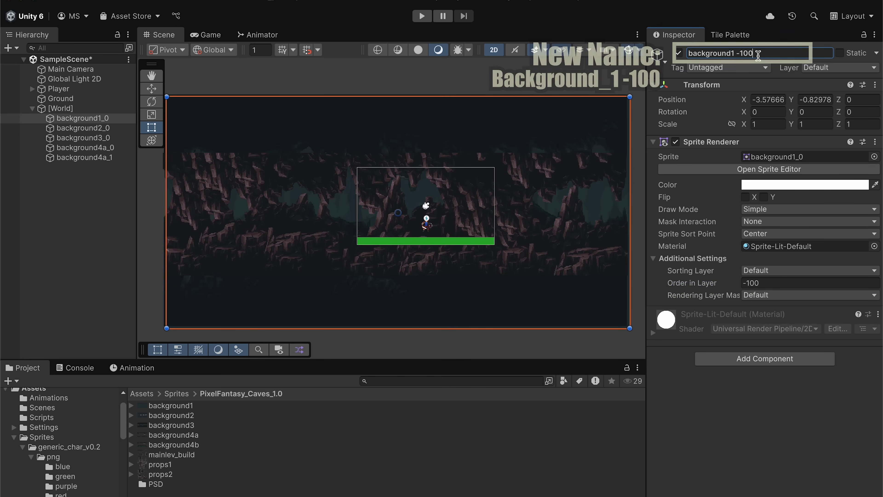
pyautogui.press('Return')
pyautogui.click(84, 128)
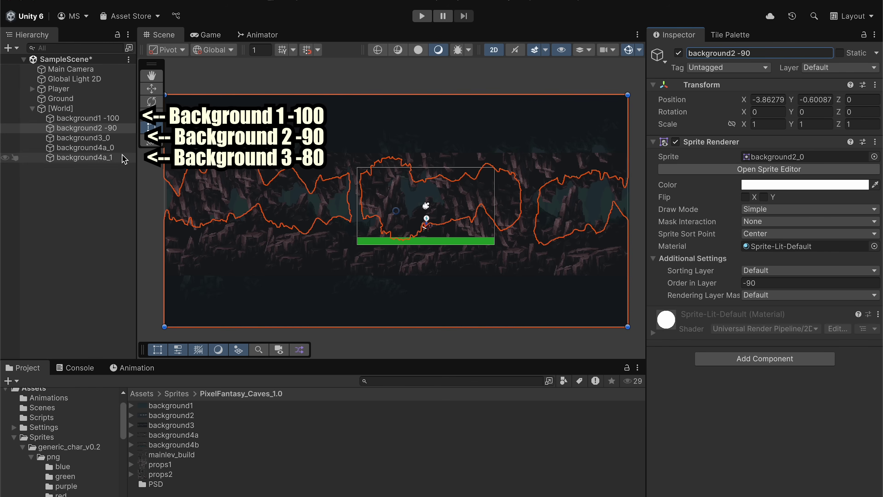
# Set Order in Layer -80 for background3 and -70 for the background4 pieces.
pyautogui.click(84, 137)
pyautogui.click(759, 283)
pyautogui.write('-80')
pyautogui.click(85, 148)
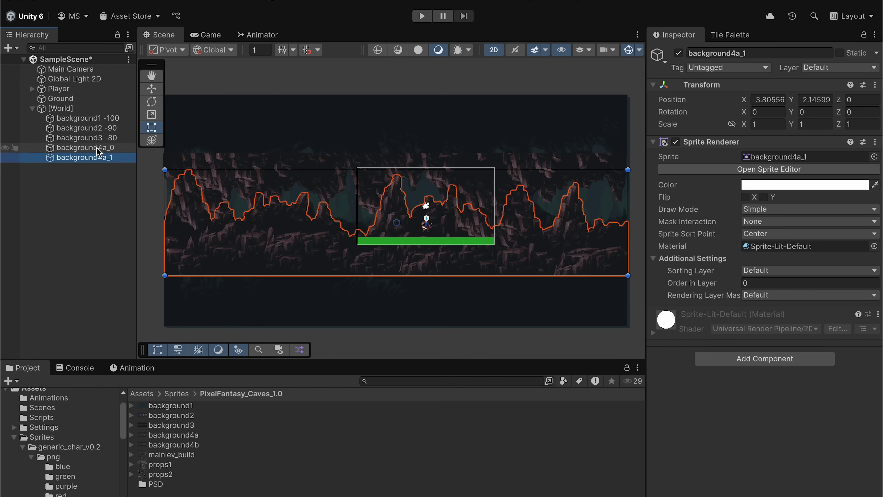
pyautogui.click(759, 283)
pyautogui.write('-70')
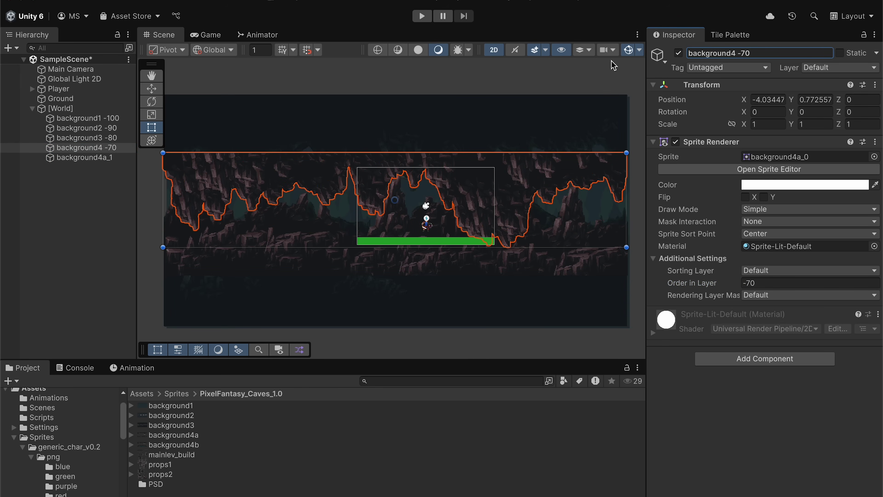
pyautogui.click(72, 159)
pyautogui.click(762, 52)
# Name the piece 'background4 -70' and raise the upper background4 piece to the ceiling.
pyautogui.write('background4 -')
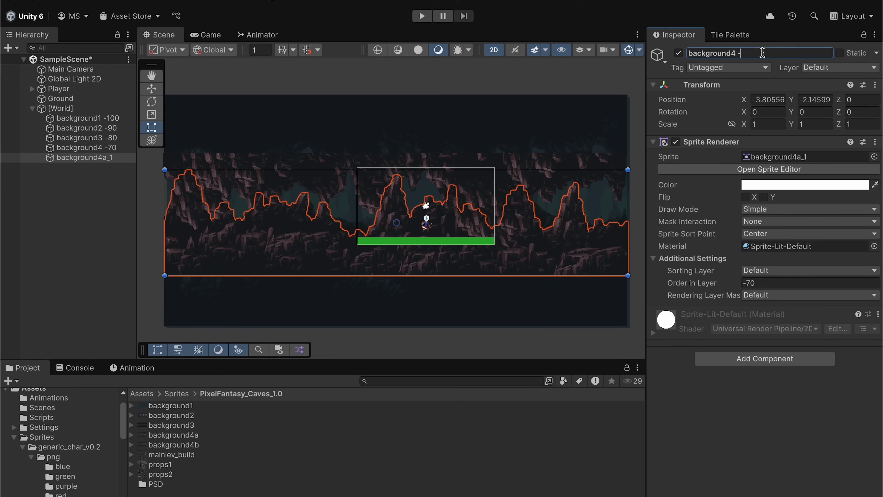
pyautogui.write('70')
pyautogui.doubleClick(100, 147)
pyautogui.rightClick(343, 153)
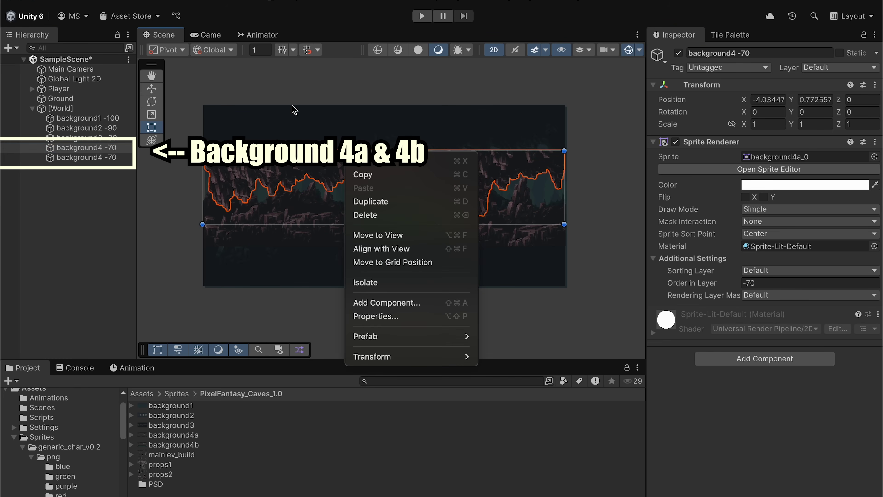
pyautogui.click(151, 88)
pyautogui.moveTo(384, 154); pyautogui.dragTo(384, 107)
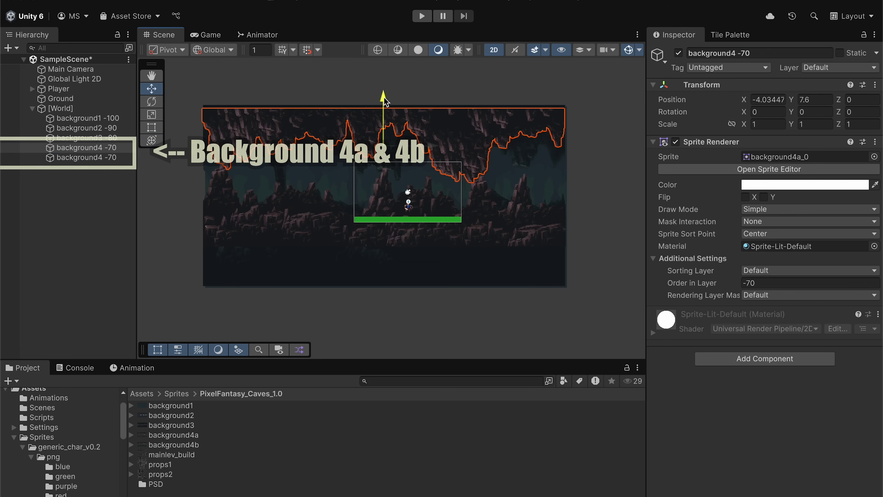
# Lower the other background4 piece to the cave floor and preview the Game view.
pyautogui.click(89, 159)
pyautogui.moveTo(385, 159); pyautogui.dragTo(386, 197)
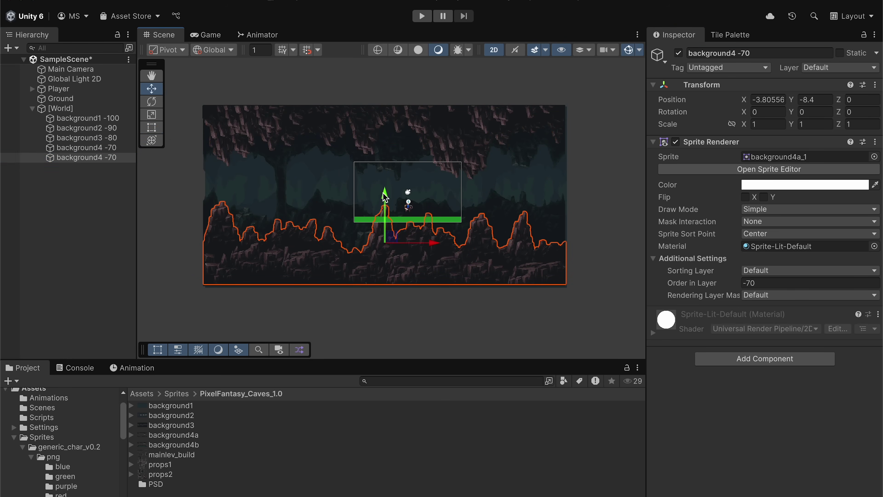
pyautogui.click(209, 35)
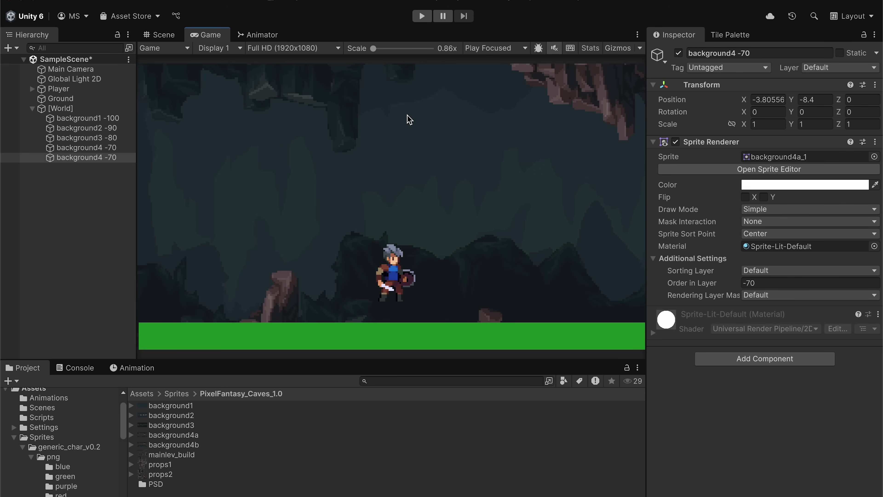
# Create a [Background] object under [World] holding the five background sprites.
pyautogui.rightClick(60, 108)
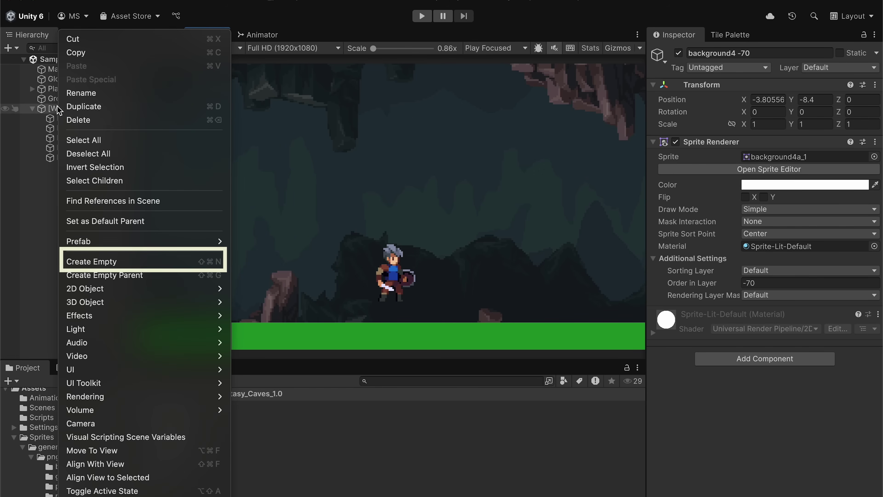
pyautogui.click(83, 261)
pyautogui.write('[Backg')
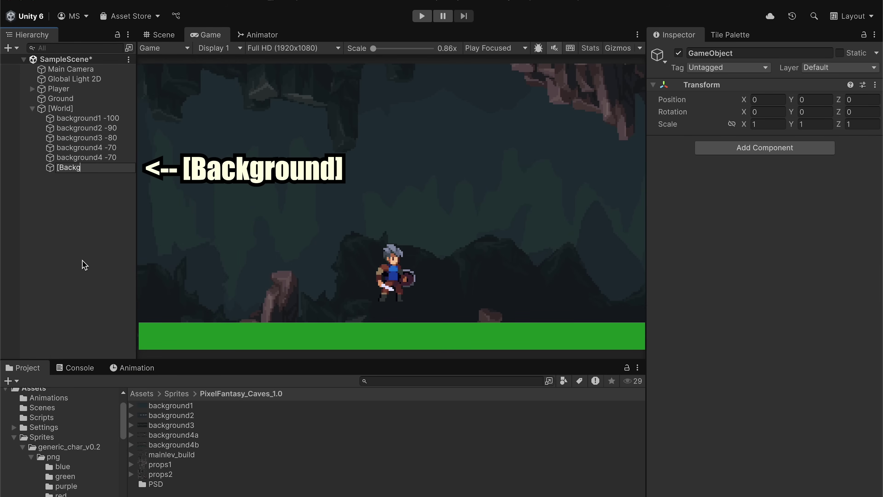
pyautogui.write('round]')
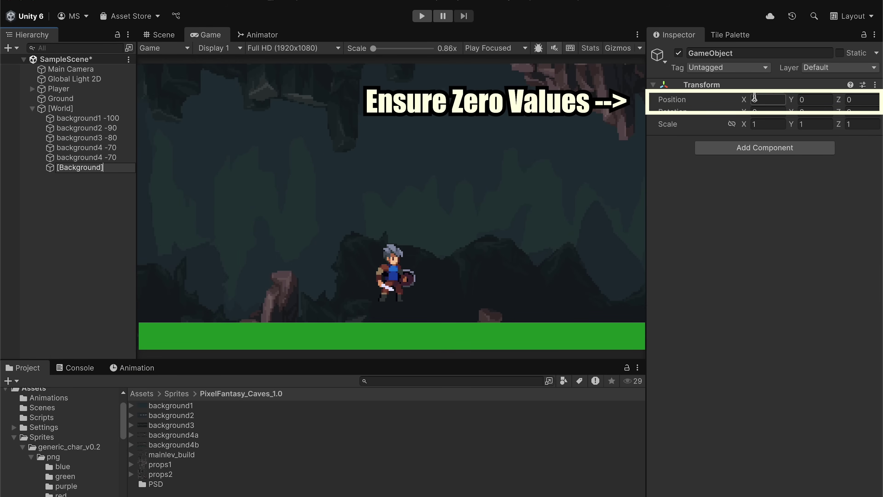
pyautogui.click(112, 158)
pyautogui.hotkey('shift', 'Up')
pyautogui.hotkey('shift', 'Up')
pyautogui.hotkey('shift', 'Up')
pyautogui.hotkey('shift', 'Up')
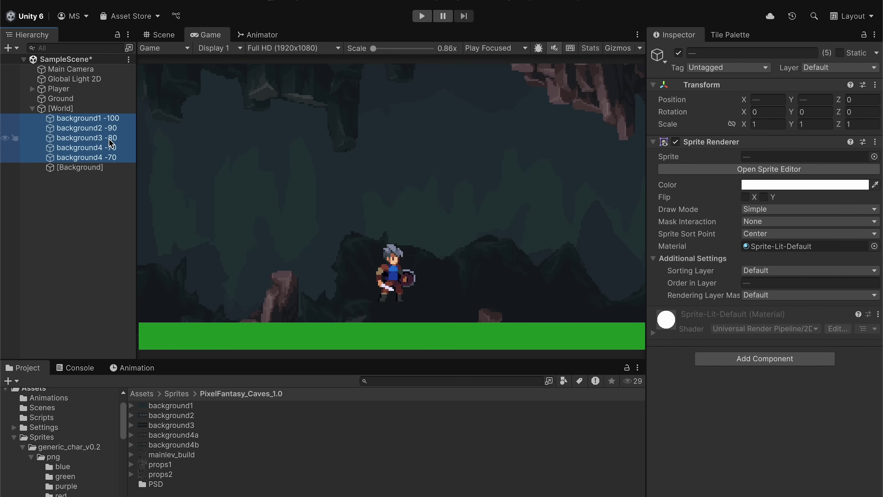
pyautogui.moveTo(96, 162); pyautogui.dragTo(96, 168)
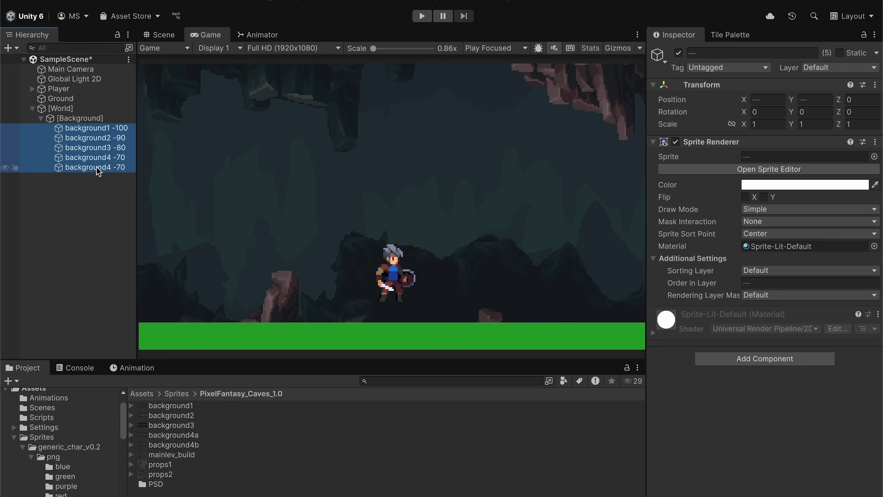
pyautogui.click(41, 119)
# Add an empty [Ground] object under [World].
pyautogui.click(62, 108)
pyautogui.rightClick(64, 111)
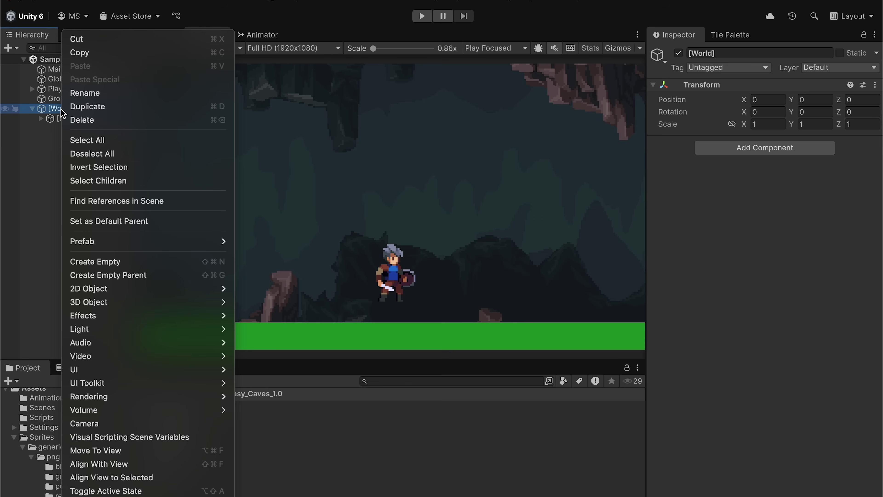
pyautogui.click(109, 261)
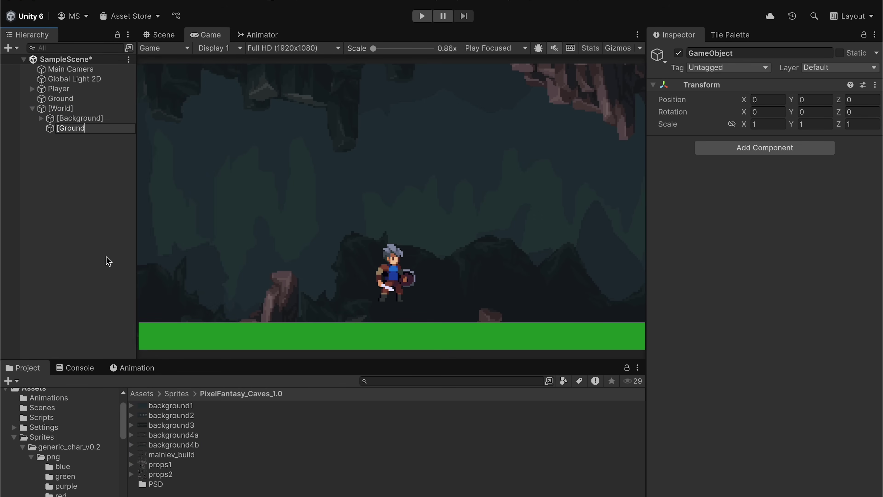
pyautogui.write('[Ground]')
pyautogui.press('Return')
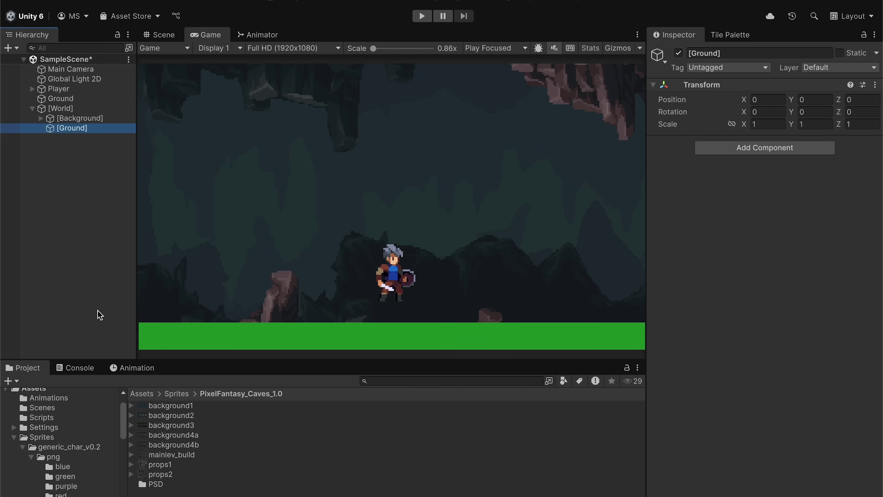
# Create a 2D Rectangular tilemap named Ground and return to the Scene view.
pyautogui.rightClick(68, 156)
pyautogui.moveTo(157, 261)
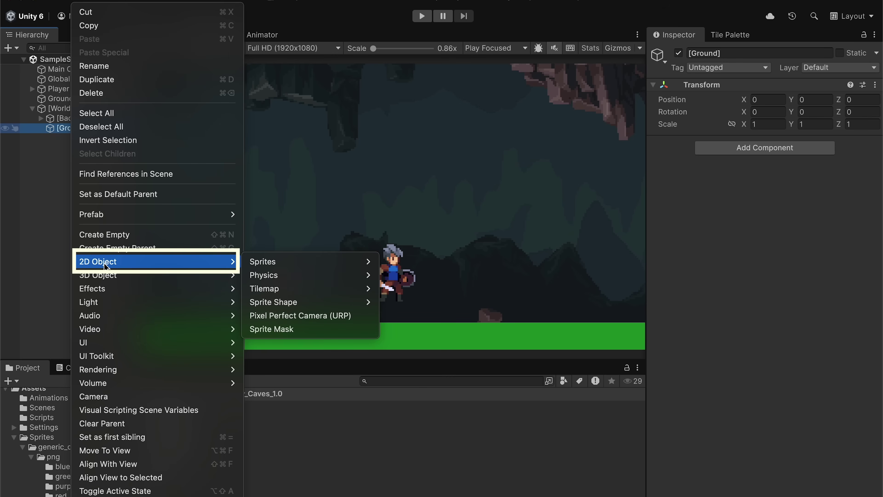
pyautogui.moveTo(350, 267)
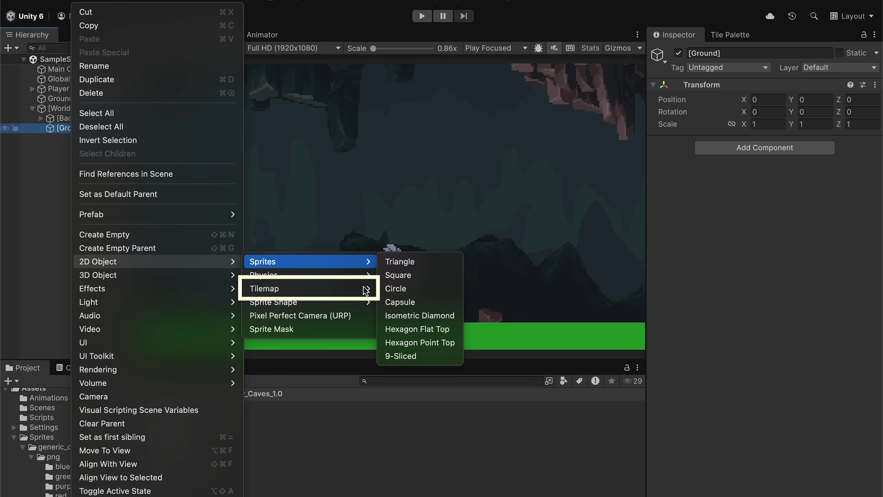
pyautogui.moveTo(366, 291)
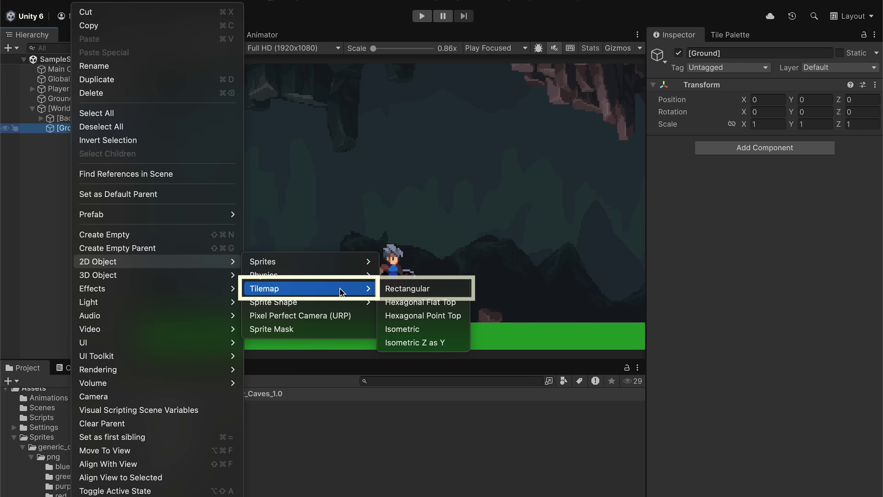
pyautogui.click(424, 289)
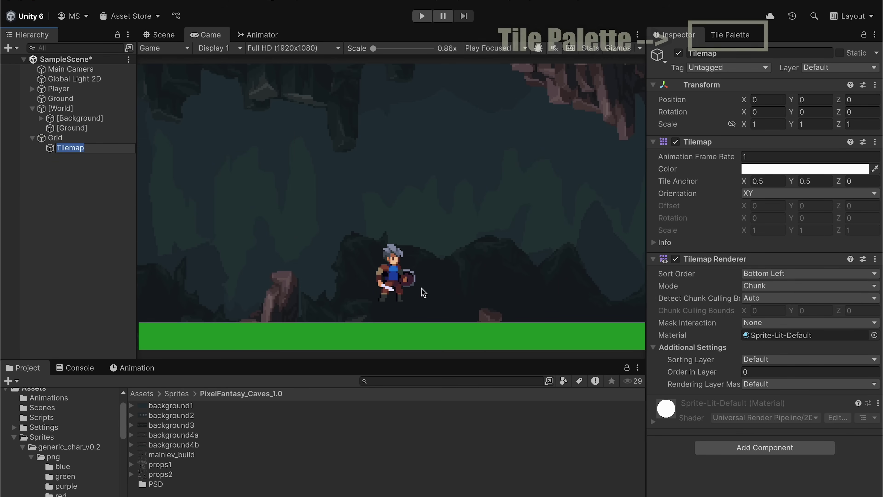
pyautogui.write('Groun')
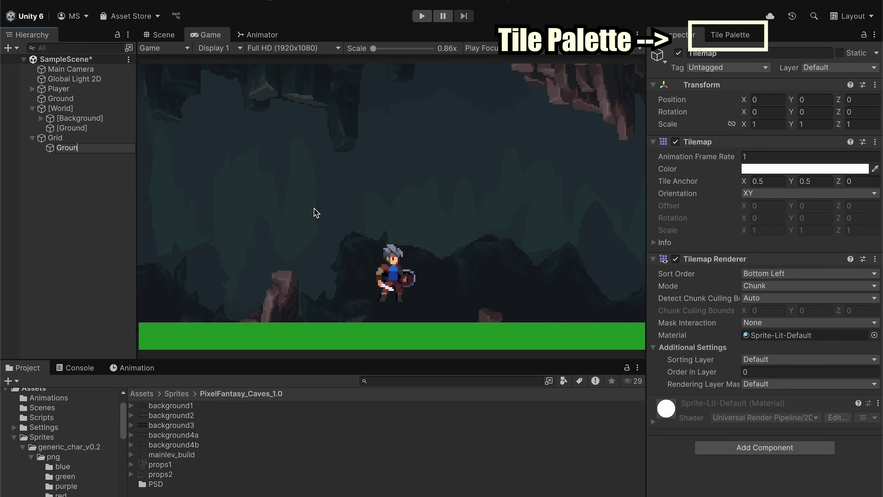
pyautogui.write('d')
pyautogui.press('Return')
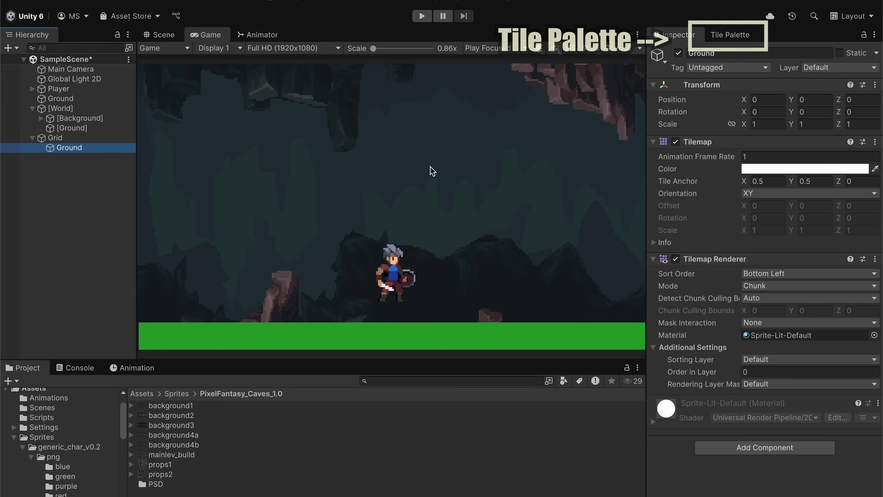
pyautogui.click(168, 34)
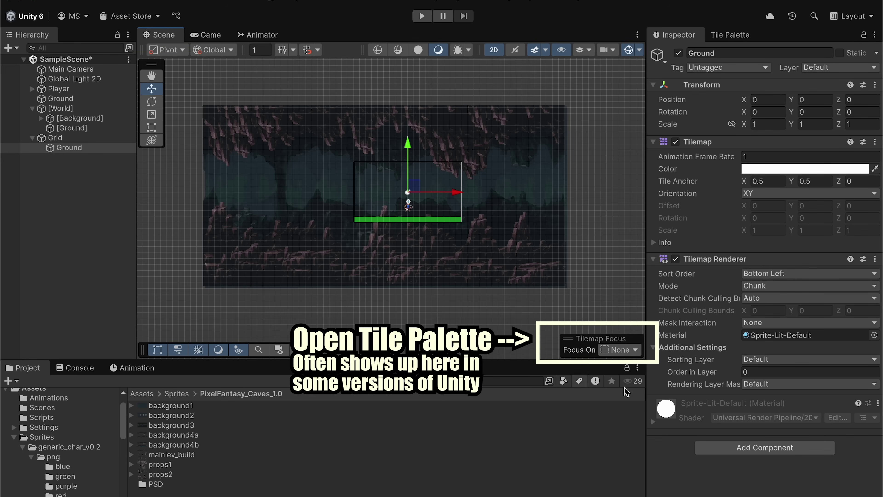
# Open the Tile Palette for the Ground tilemap and enlarge its sprite drop area.
pyautogui.click(87, 147)
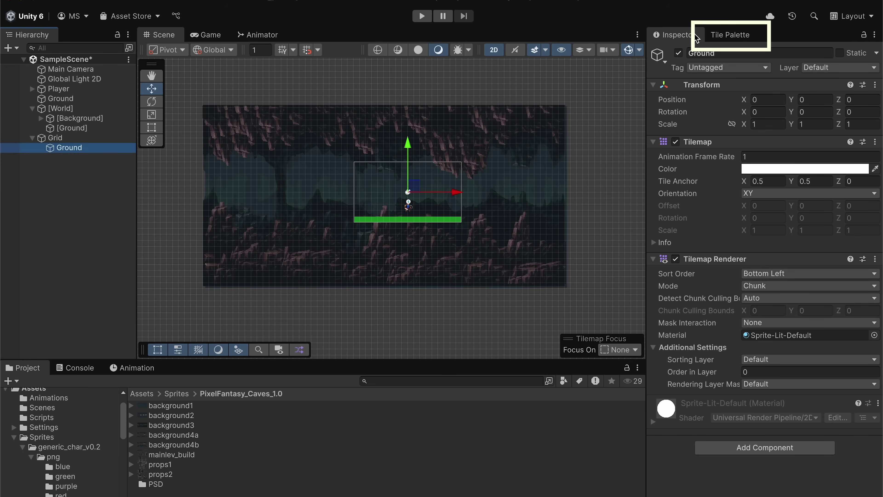
pyautogui.click(742, 35)
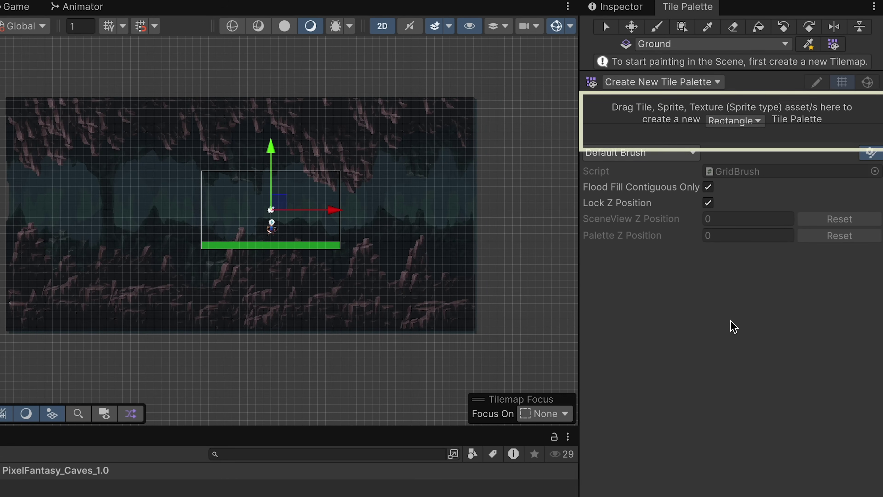
pyautogui.moveTo(738, 149); pyautogui.dragTo(731, 295)
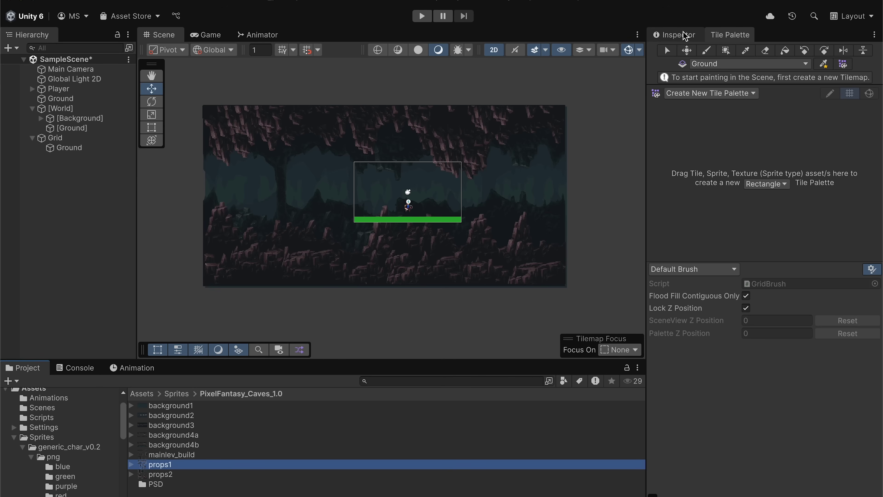
# Set mainlev_build to 16 Pixels Per Unit, Point (no filter), RGBA 32 bit, and apply.
pyautogui.click(638, 12)
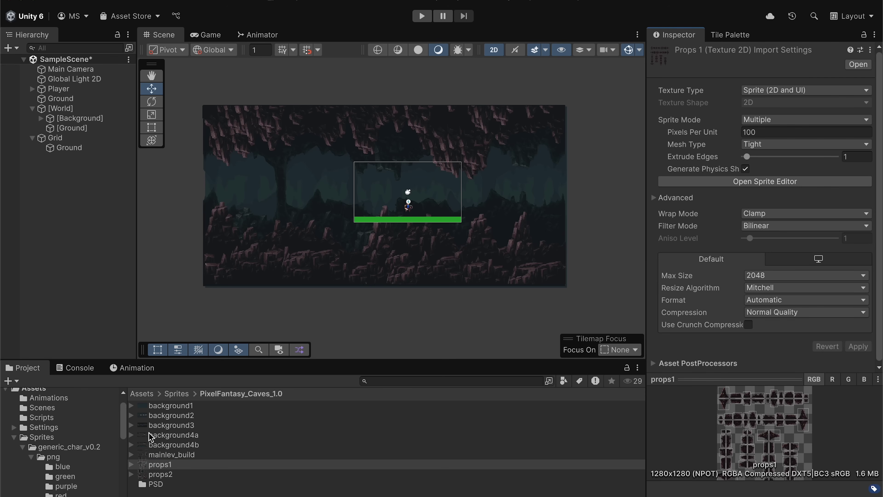
pyautogui.click(188, 455)
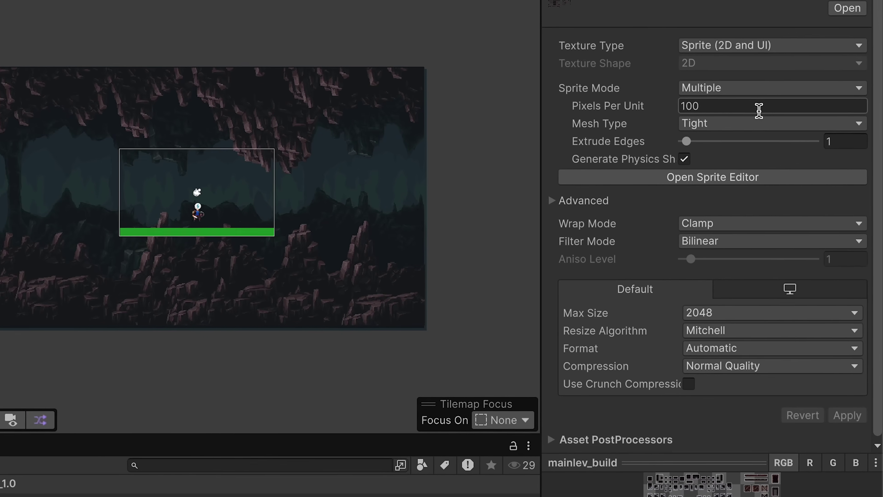
pyautogui.click(759, 111)
pyautogui.write('16')
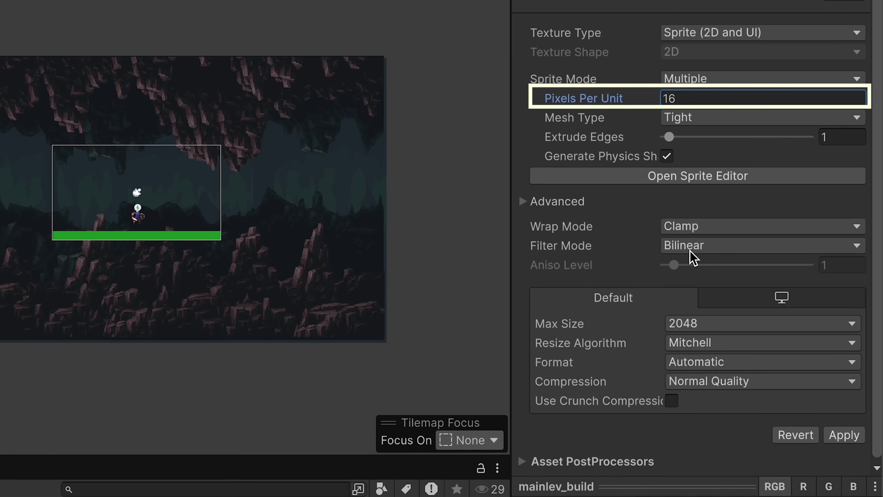
pyautogui.click(691, 252)
pyautogui.click(699, 242)
pyautogui.click(717, 362)
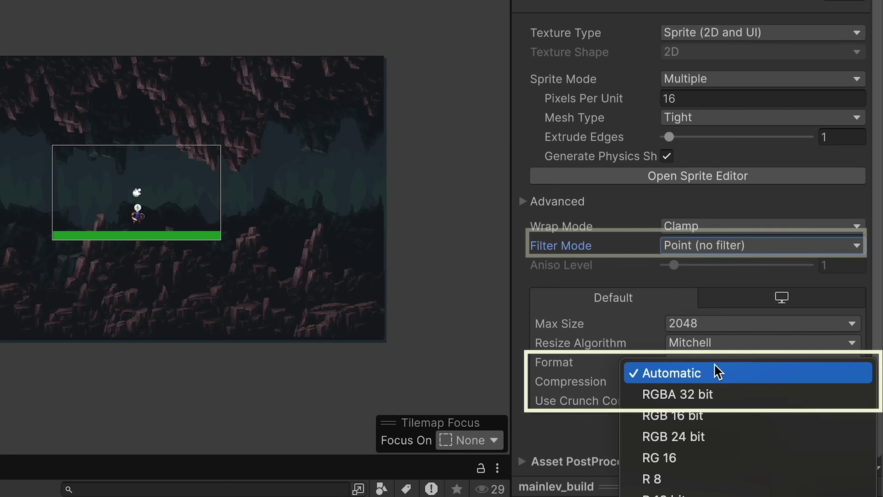
pyautogui.click(665, 393)
pyautogui.click(857, 397)
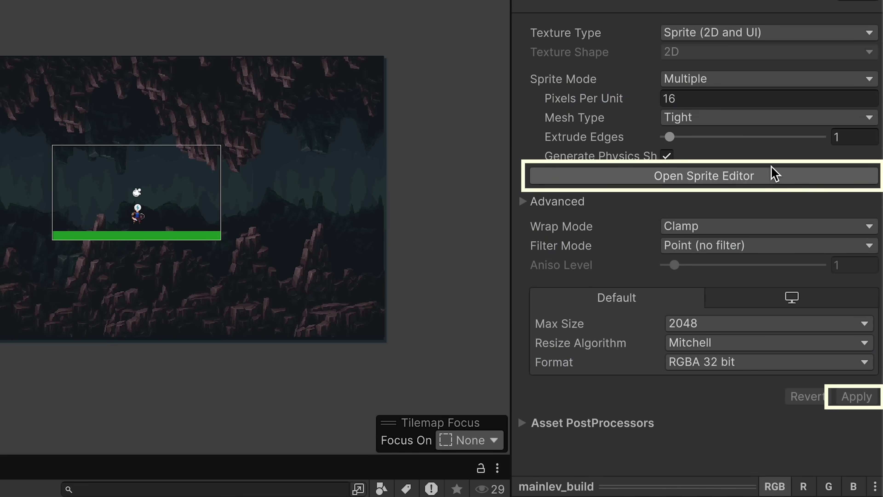
# Inspect the mainlev_build slicing in the Sprite Editor, then close it.
pyautogui.click(709, 175)
pyautogui.scroll(3, 456, 358)
pyautogui.scroll(-2, 456, 359)
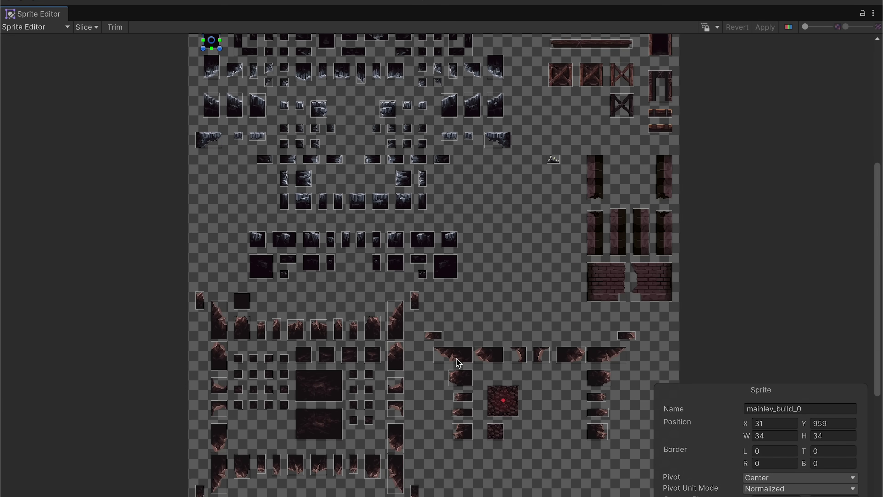
pyautogui.scroll(6, 301, 83)
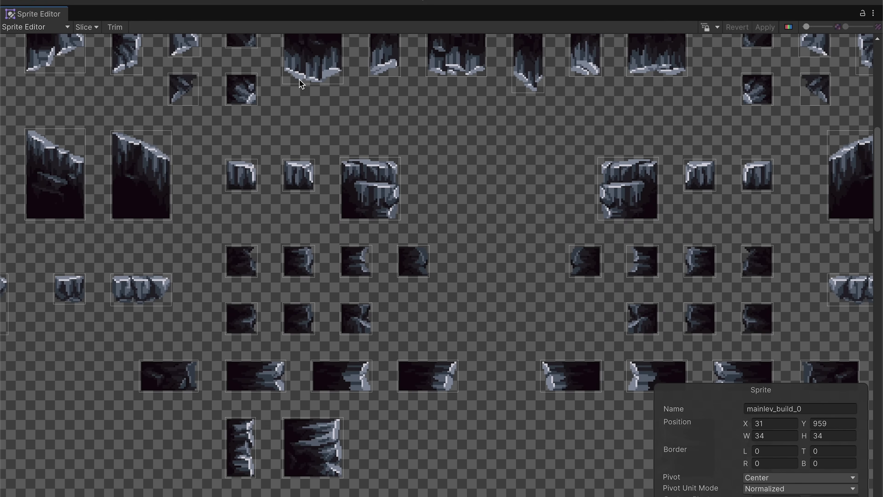
pyautogui.scroll(-6, 300, 81)
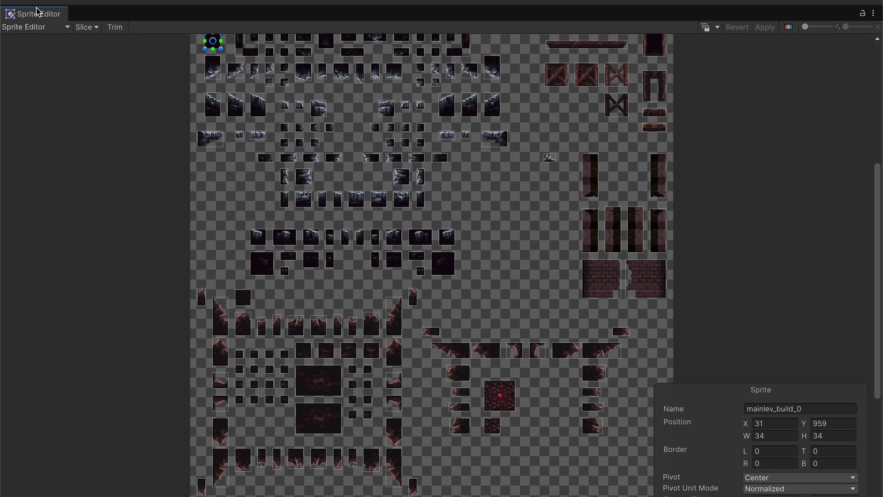
pyautogui.click(9, 2)
# Drag mainlev_build into the Tile Palette and save its generated tiles into a new Tiles folder.
pyautogui.click(729, 34)
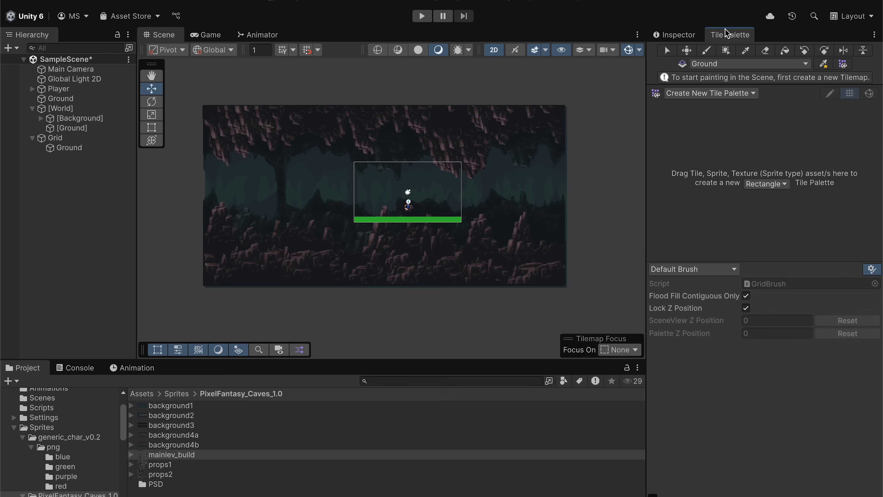
pyautogui.click(173, 455)
pyautogui.moveTo(173, 459); pyautogui.dragTo(675, 119)
pyautogui.click(221, 311)
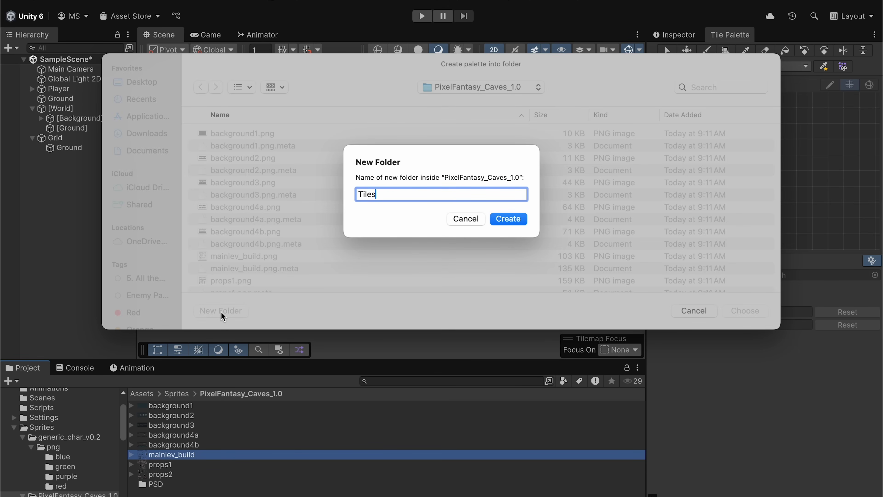
pyautogui.press('Return')
pyautogui.click(746, 312)
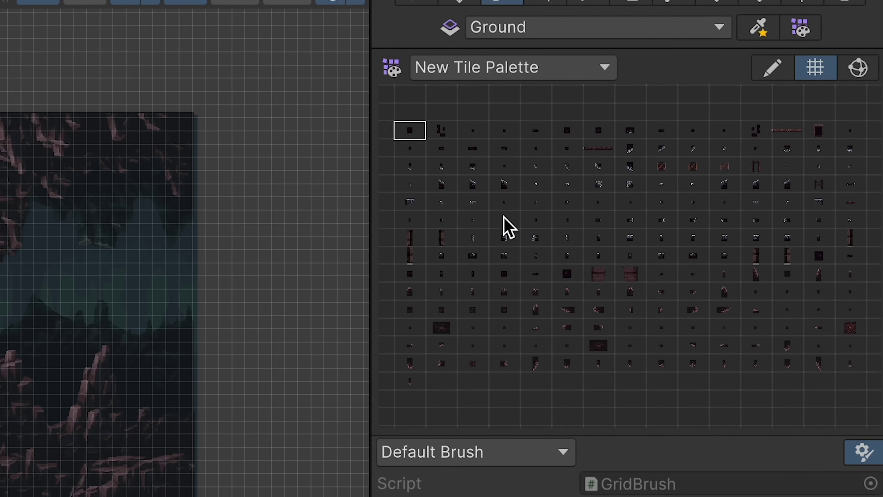
# Paint two rock tiles into the scene near the player.
pyautogui.scroll(10, 609, 274)
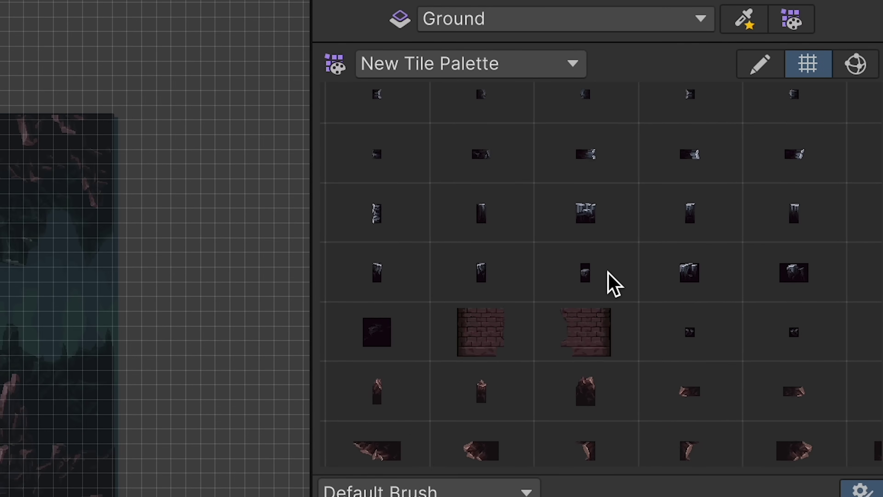
pyautogui.click(577, 262)
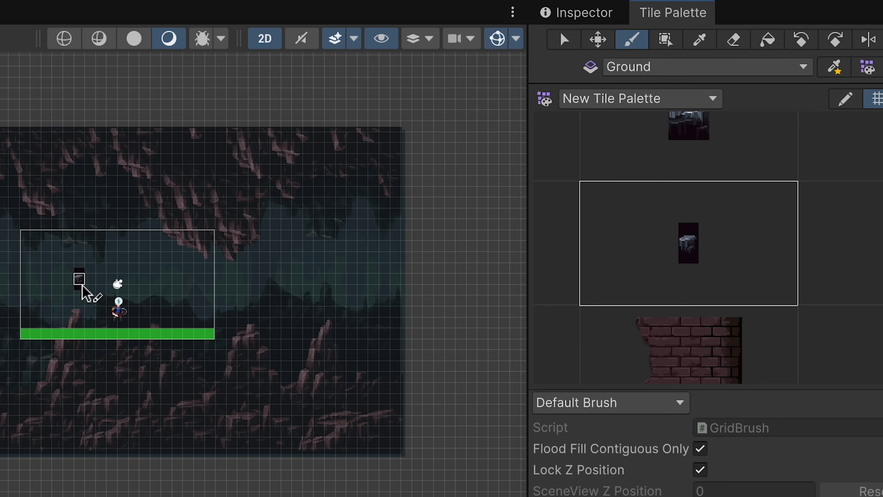
pyautogui.scroll(5, 80, 287)
pyautogui.click(82, 286)
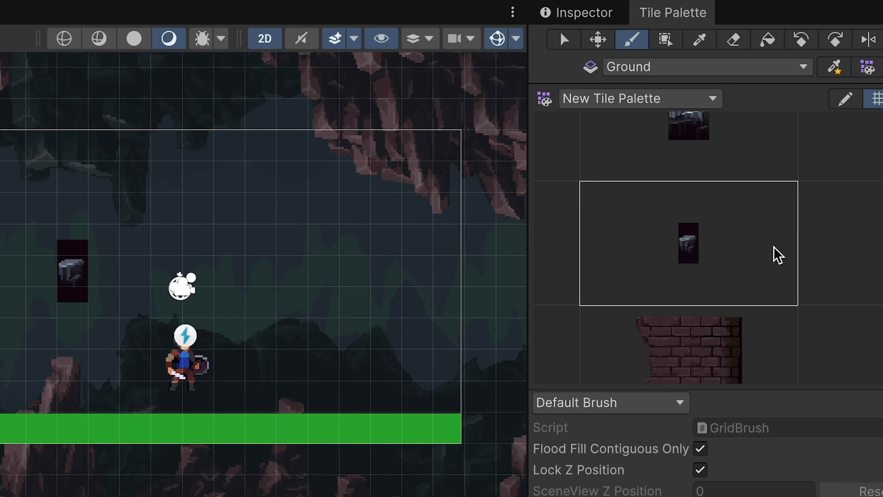
pyautogui.click(870, 276)
pyautogui.click(188, 289)
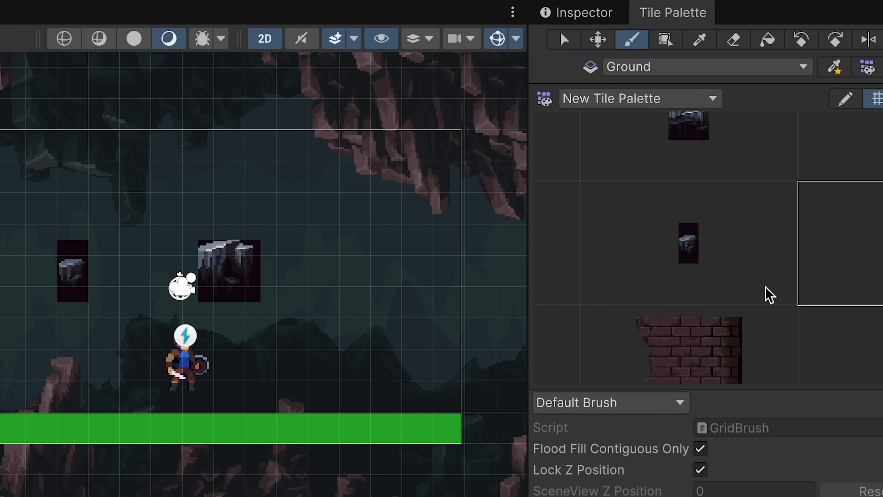
pyautogui.scroll(-5, 765, 296)
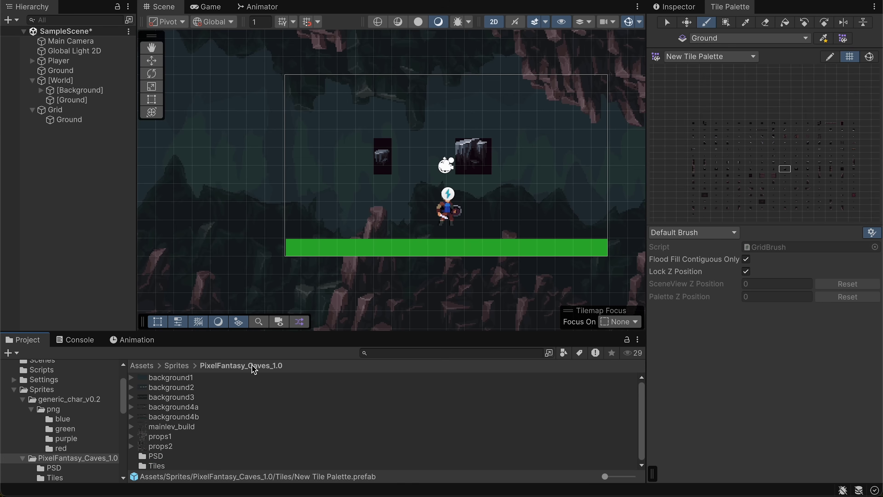
# Delete the Tiles folder and switch to the Eraser to remove the painted tiles.
pyautogui.rightClick(156, 466)
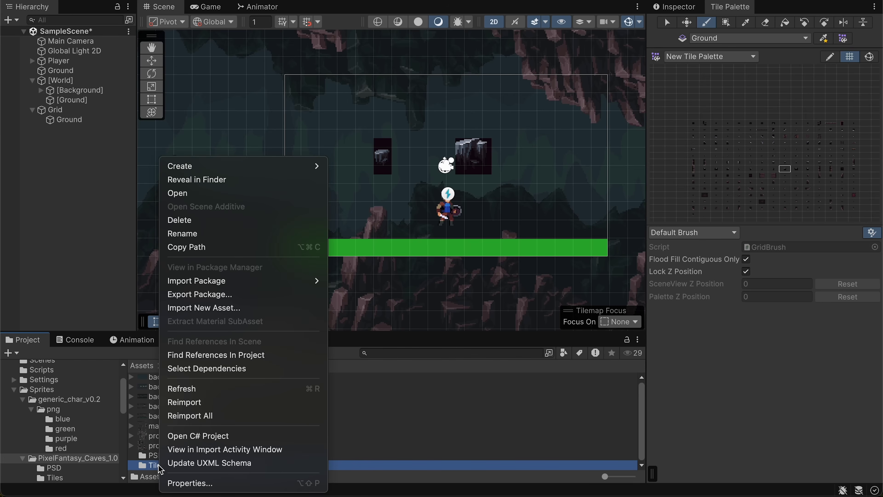
pyautogui.click(217, 224)
pyautogui.click(487, 209)
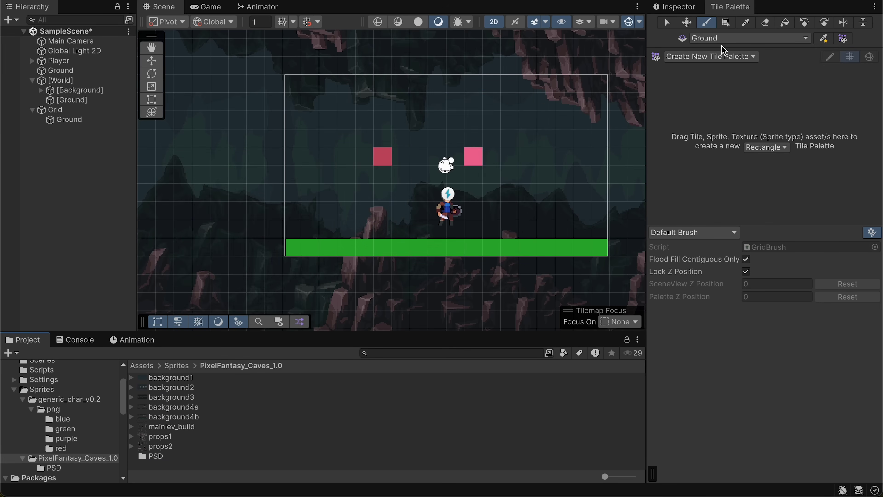
pyautogui.click(766, 23)
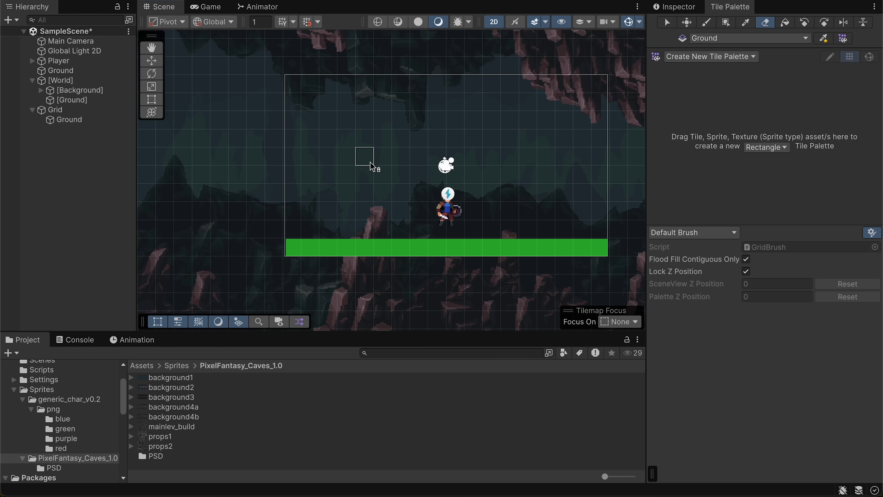
# Re-slice mainlev_build in the Sprite Editor as a 16x16 Grid By Cell Size and apply.
pyautogui.click(673, 6)
pyautogui.click(171, 427)
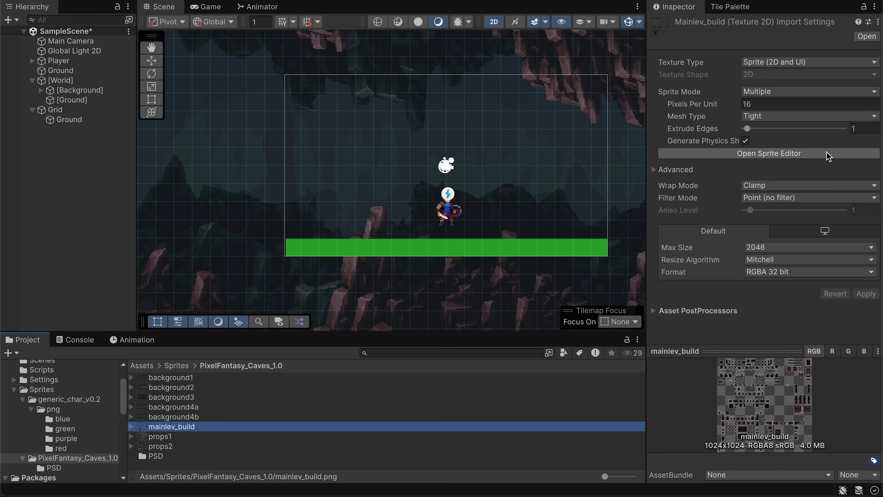
pyautogui.click(765, 156)
pyautogui.click(139, 35)
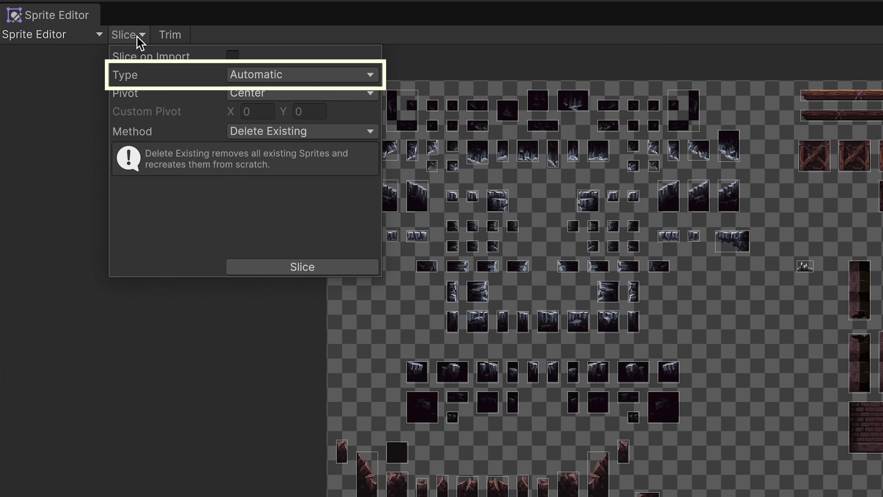
pyautogui.click(250, 74)
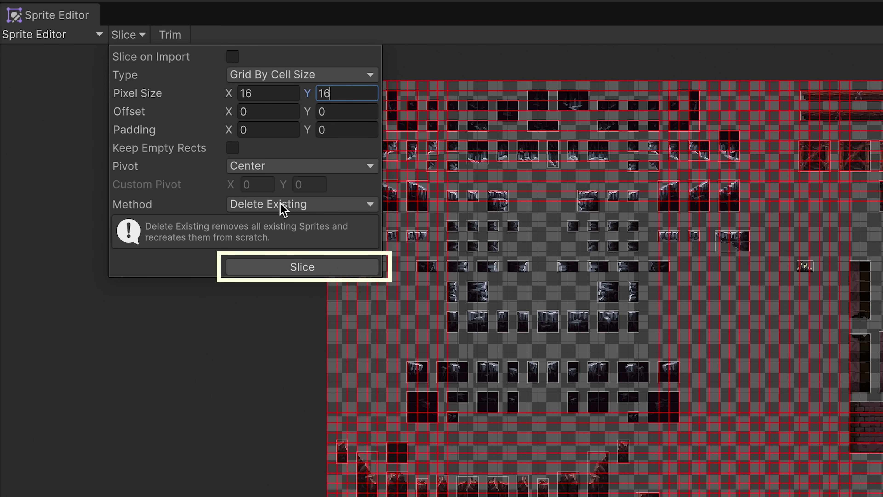
pyautogui.click(279, 268)
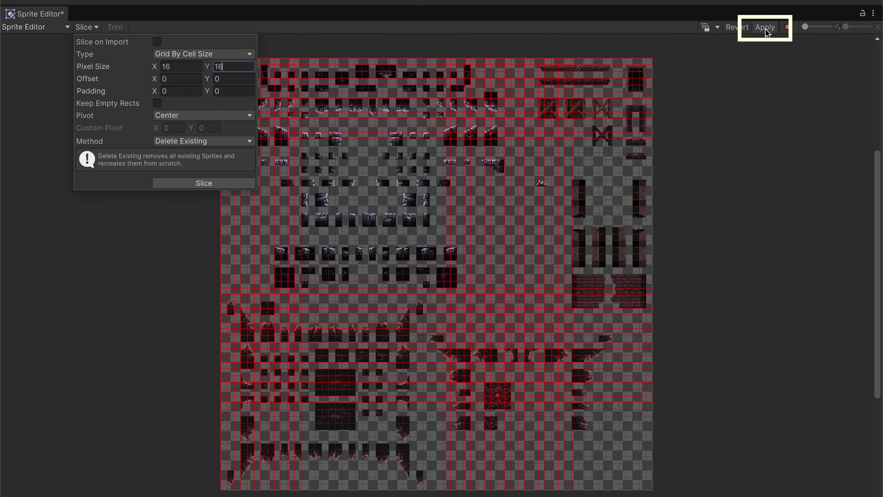
pyautogui.click(767, 29)
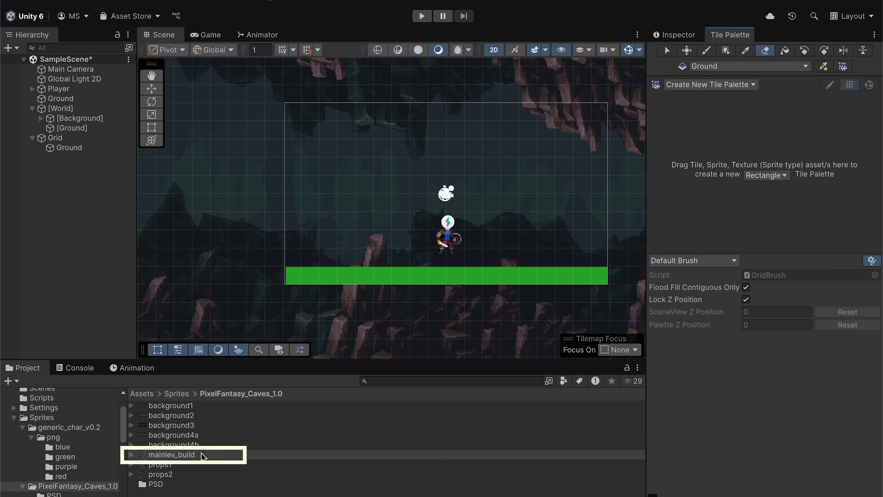
# Drag the re-sliced mainlev_build into the Tile Palette, saving its tiles into a new 'Tiles' folder.
pyautogui.click(177, 456)
pyautogui.moveTo(178, 459); pyautogui.dragTo(673, 103)
pyautogui.click(236, 311)
pyautogui.write('Tiles')
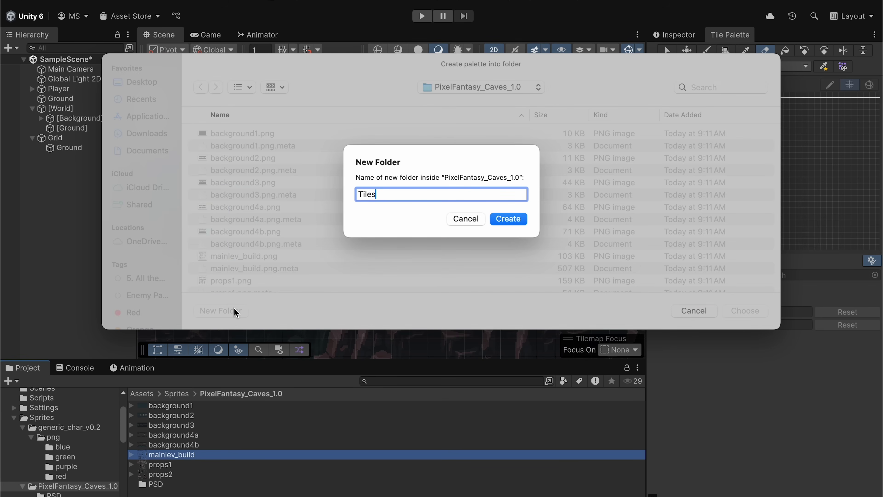
pyautogui.press('Return')
pyautogui.click(745, 311)
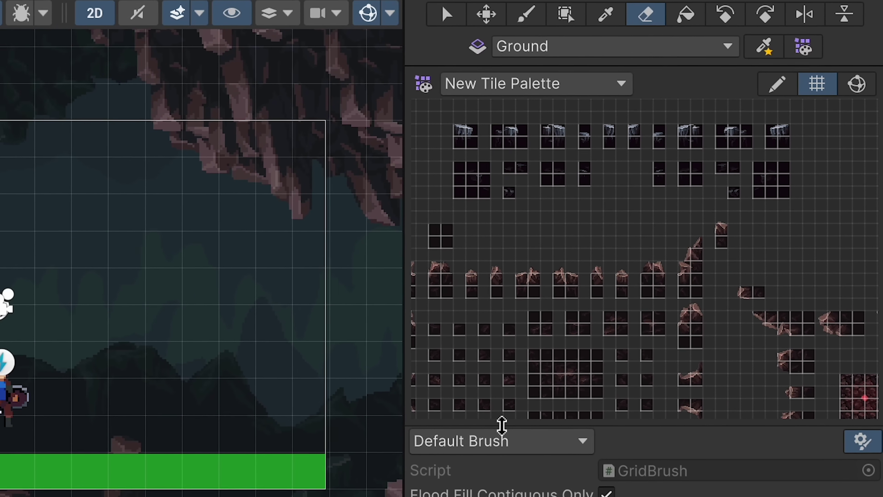
pyautogui.scroll(3, 687, 414)
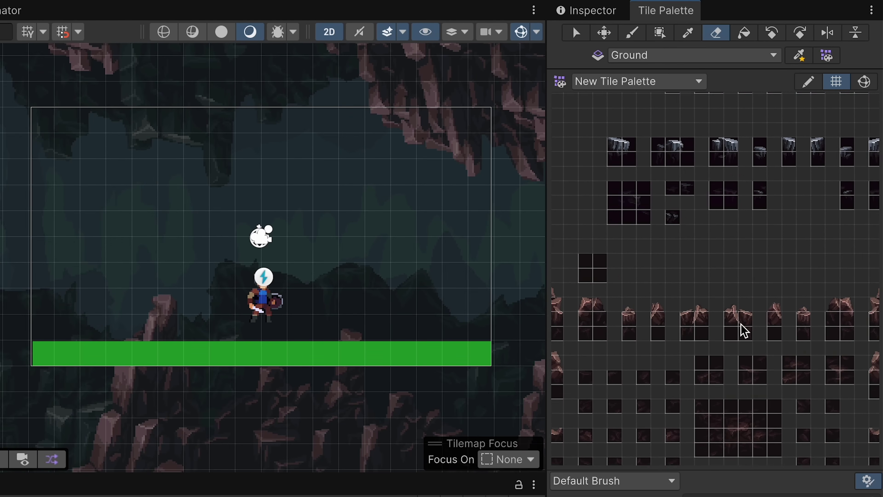
pyautogui.scroll(-5, 742, 331)
pyautogui.scroll(3, 674, 199)
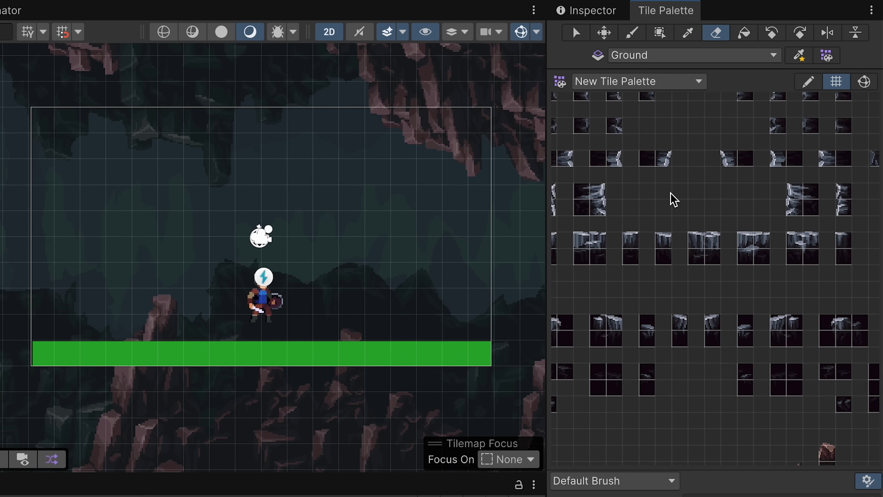
pyautogui.scroll(1, 673, 200)
# Paint single and 2x2 platform tiles, then Box Fill the whole green ground strip.
pyautogui.click(699, 246)
pyautogui.click(333, 353)
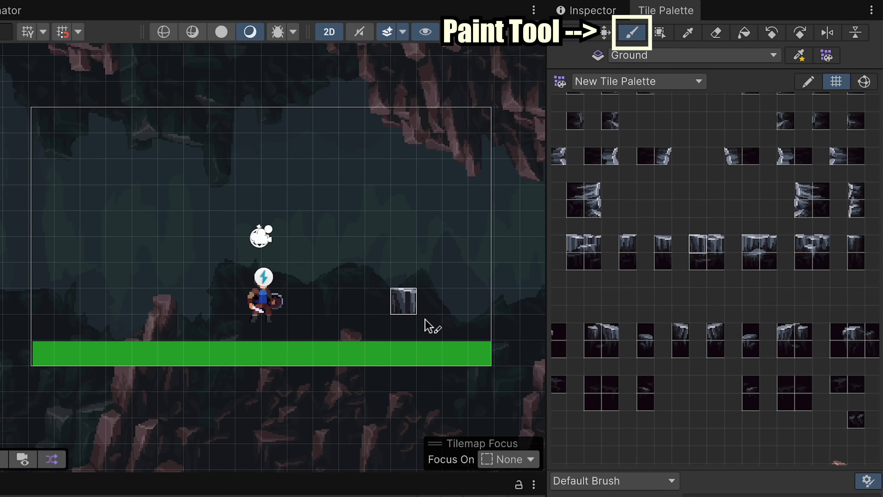
pyautogui.click(699, 246)
pyautogui.moveTo(698, 246); pyautogui.dragTo(715, 262)
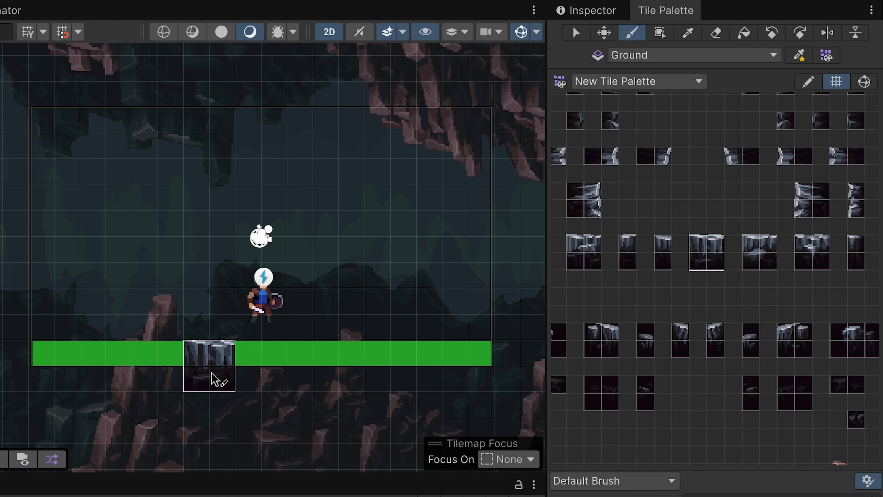
pyautogui.click(265, 351)
pyautogui.click(219, 352)
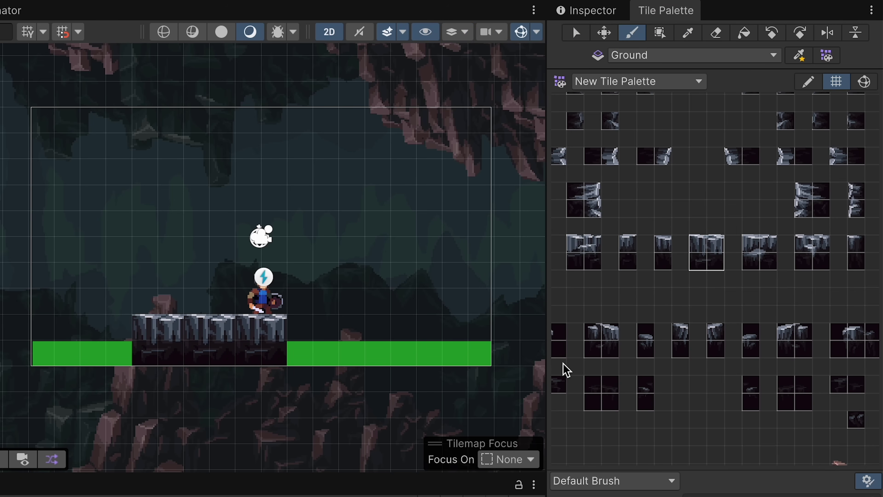
pyautogui.click(661, 31)
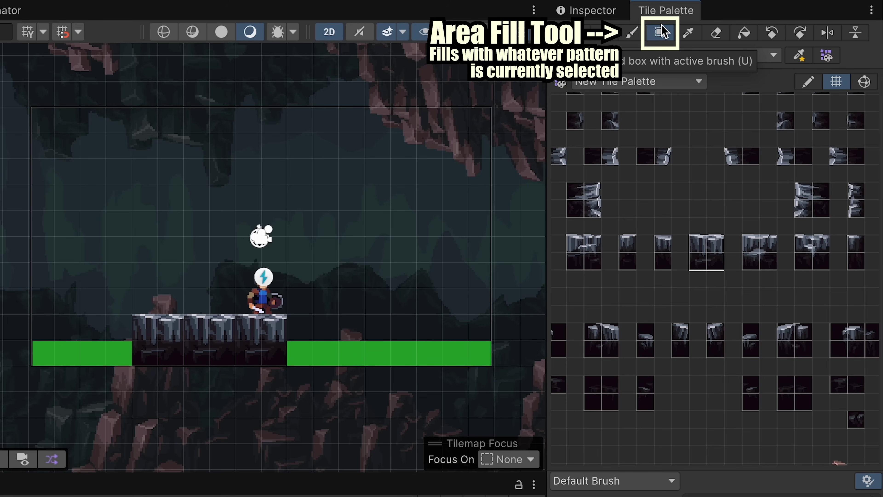
pyautogui.moveTo(482, 320); pyautogui.dragTo(52, 344)
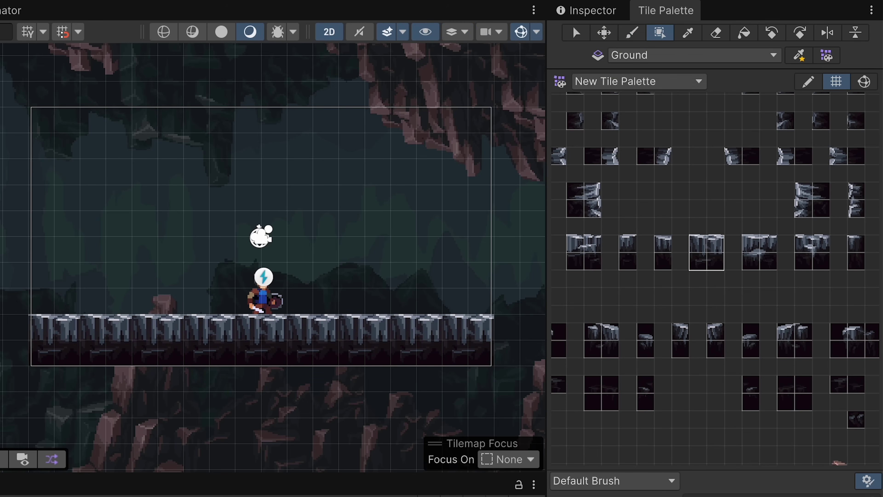
# Paint 2x2 rock end caps onto the ground strip and erase a gap in the middle.
pyautogui.click(828, 268)
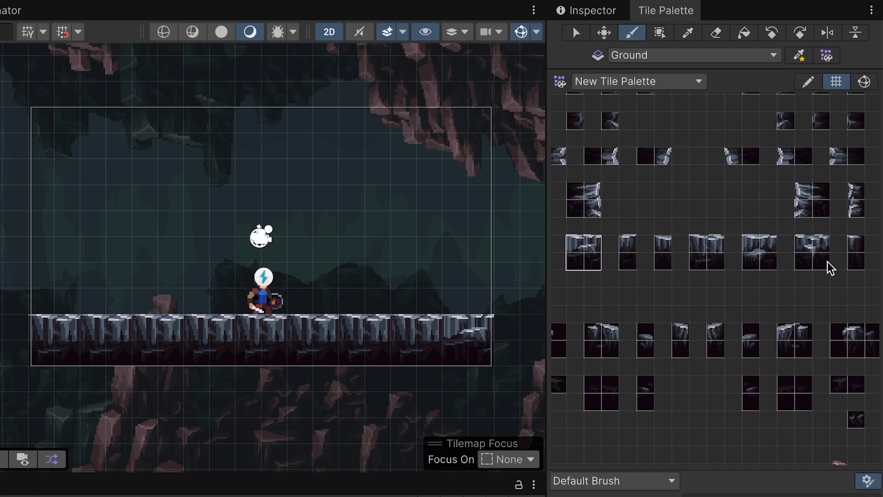
pyautogui.moveTo(802, 253)
pyautogui.mouseDown(button='middle')
pyautogui.moveTo(738, 352)
pyautogui.moveTo(714, 355)
pyautogui.moveTo(852, 351)
pyautogui.mouseUp(button='middle')
pyautogui.click(626, 156)
pyautogui.click(779, 150)
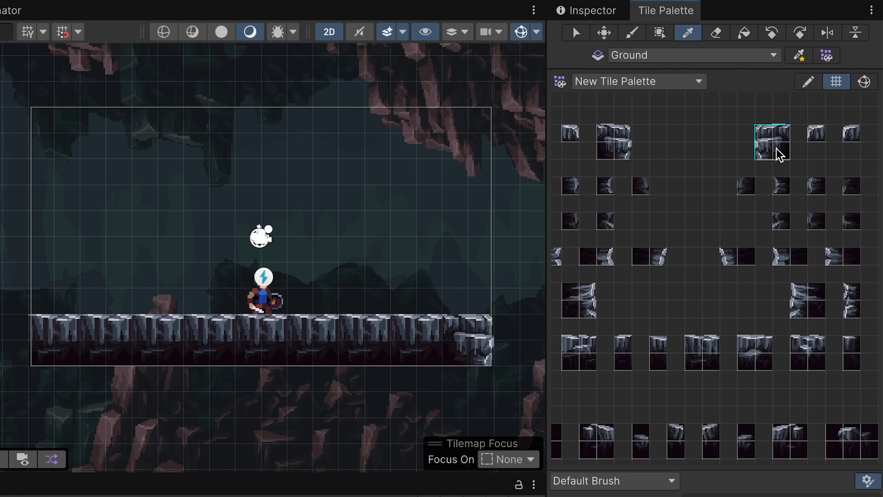
pyautogui.click(236, 359)
pyautogui.click(621, 148)
pyautogui.click(132, 355)
pyautogui.click(773, 142)
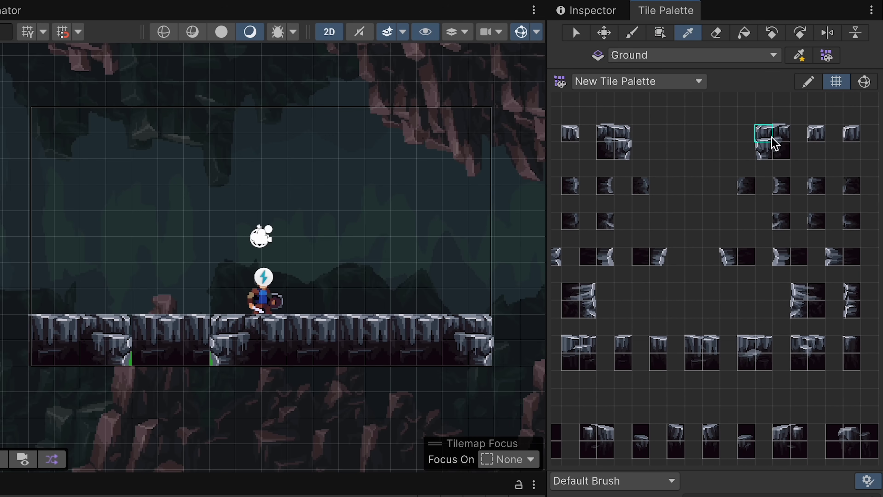
pyautogui.click(75, 361)
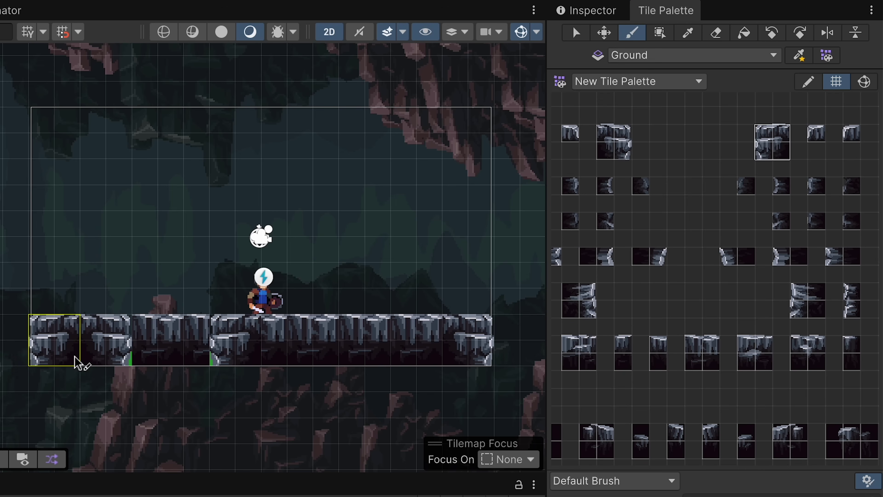
pyautogui.click(724, 34)
pyautogui.moveTo(213, 301); pyautogui.dragTo(176, 371)
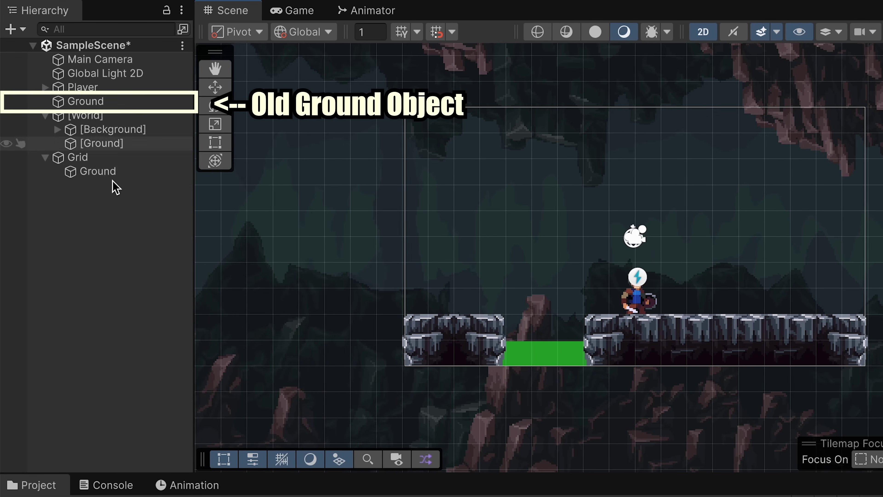
# Delete the old green Ground object, move Grid under [Ground], and select the Ground tilemap.
pyautogui.click(96, 104)
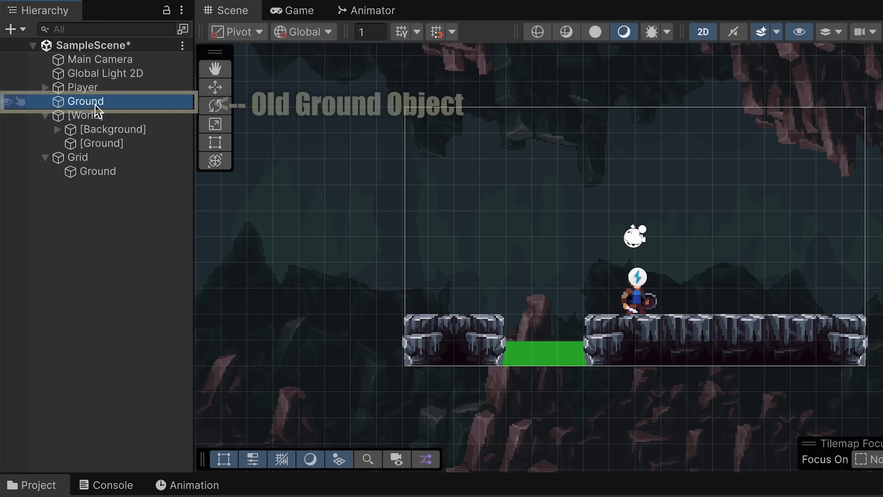
pyautogui.rightClick(96, 111)
pyautogui.click(129, 135)
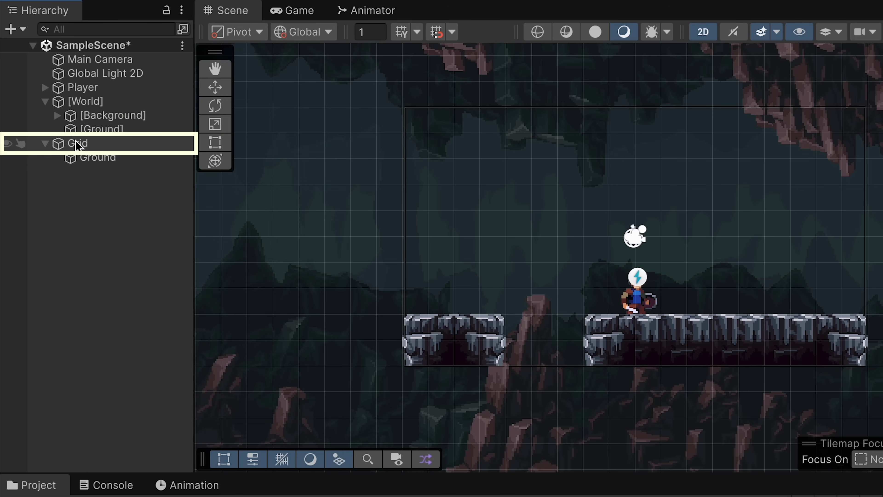
pyautogui.moveTo(74, 147); pyautogui.dragTo(109, 137)
pyautogui.click(120, 158)
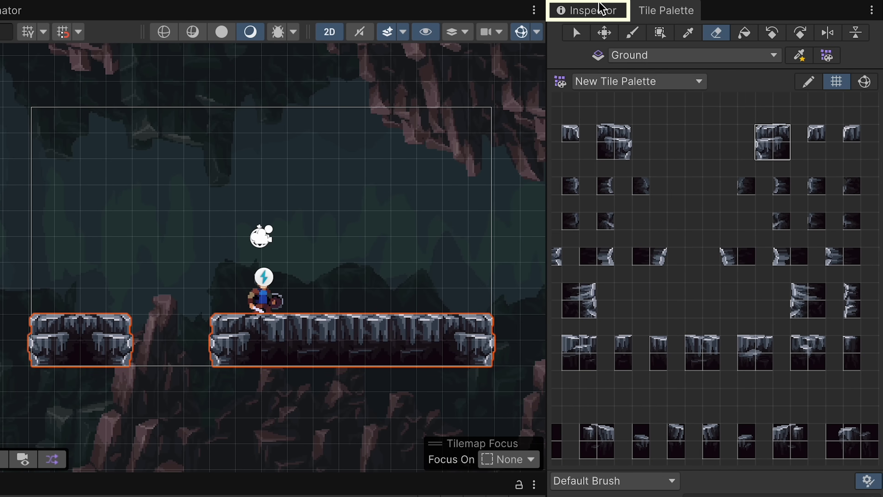
# Put the Ground tilemap on the Ground layer and enter play mode.
pyautogui.click(602, 9)
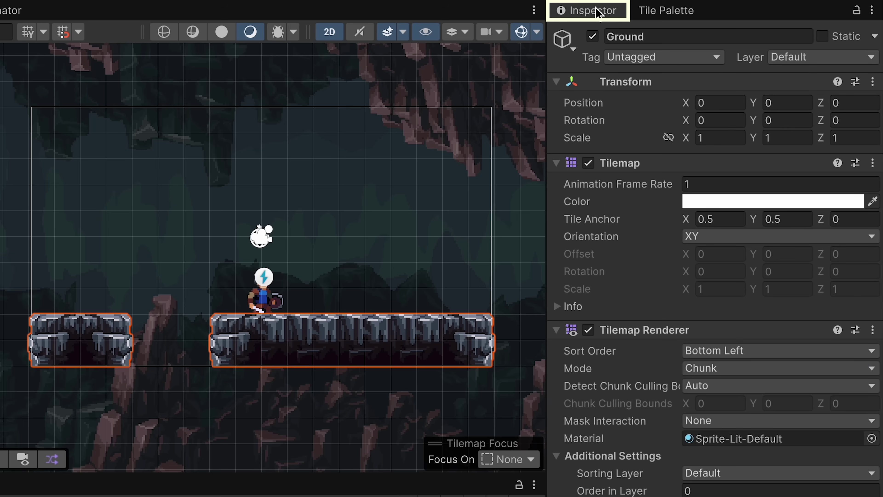
pyautogui.click(782, 57)
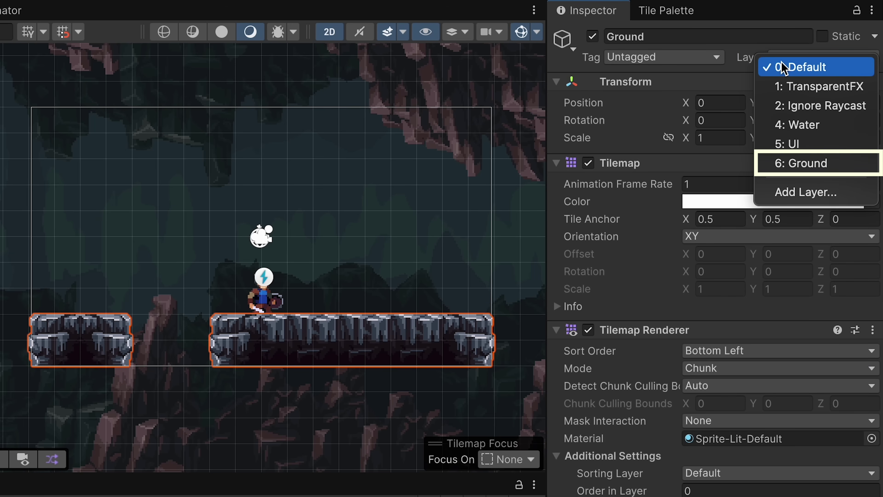
pyautogui.click(815, 165)
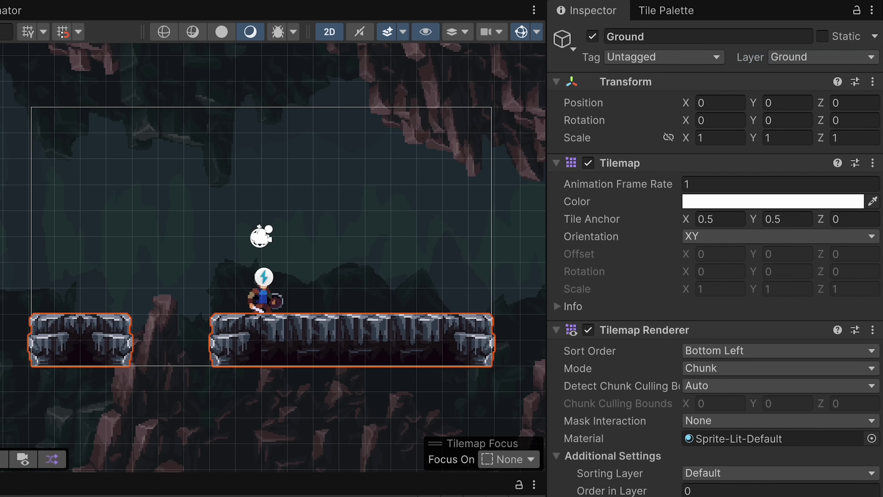
pyautogui.press('super+p')
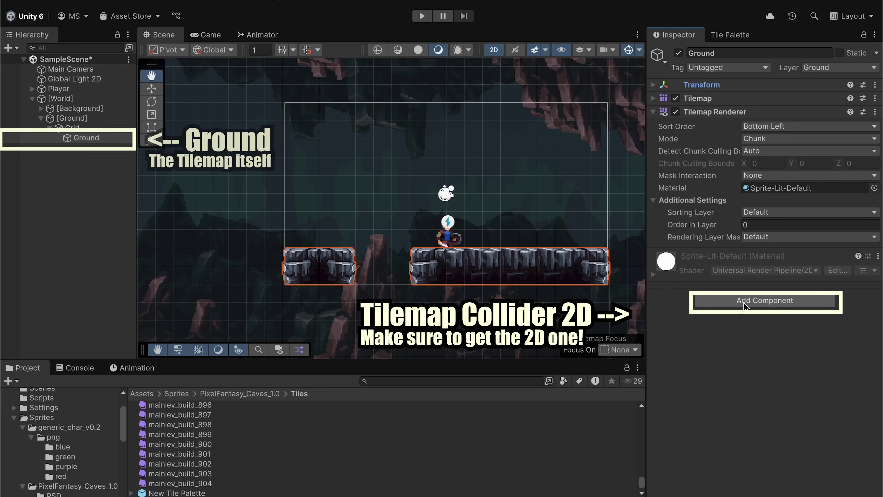
# Add a Tilemap Collider 2D to Ground and play-test the player standing on it.
pyautogui.click(744, 302)
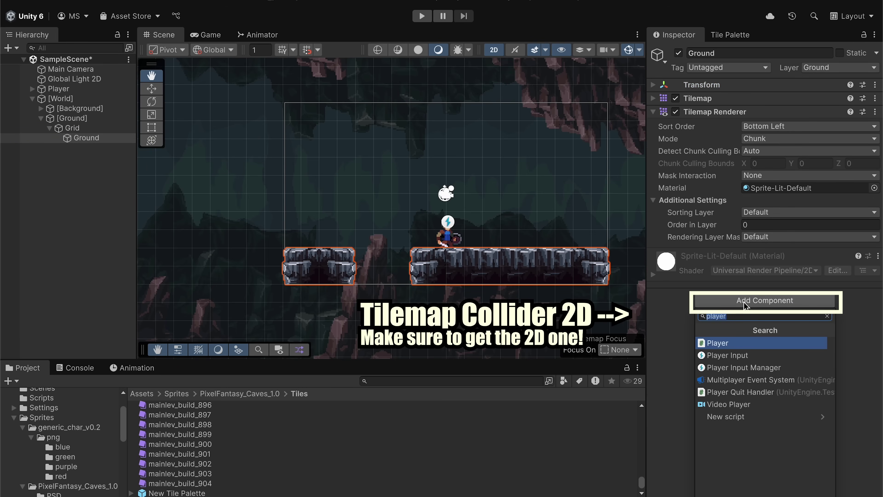
pyautogui.write('tilemap')
pyautogui.press('Down')
pyautogui.press('Return')
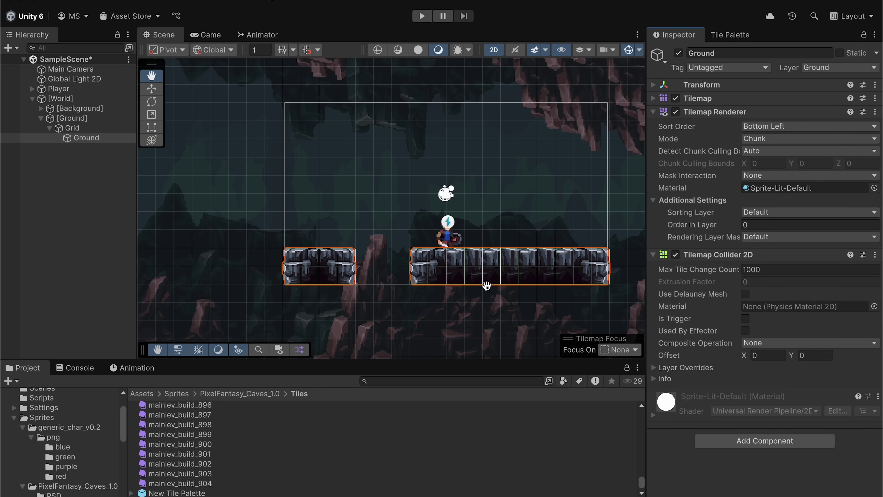
pyautogui.scroll(3, 486, 285)
pyautogui.scroll(-1, 513, 281)
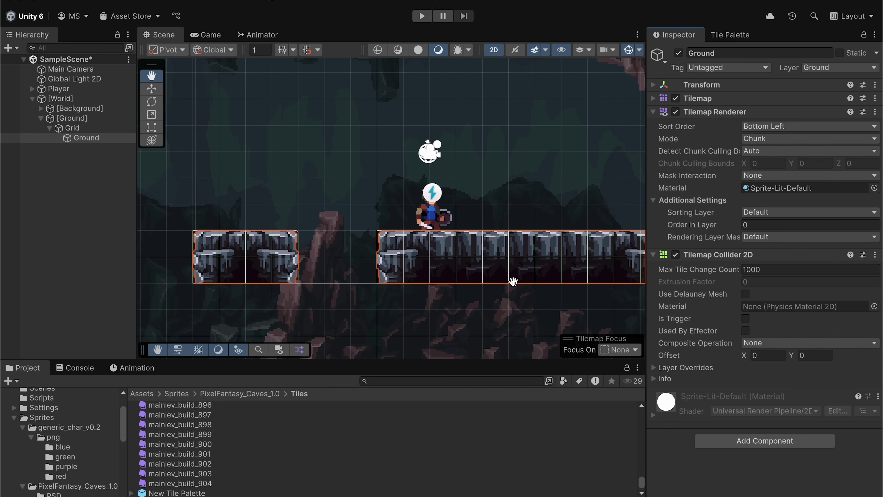
pyautogui.click(421, 16)
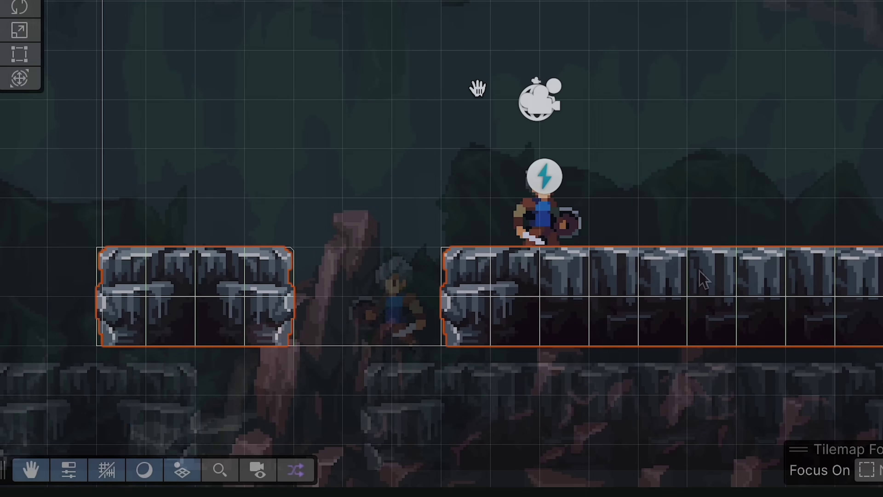
pyautogui.scroll(4, 542, 414)
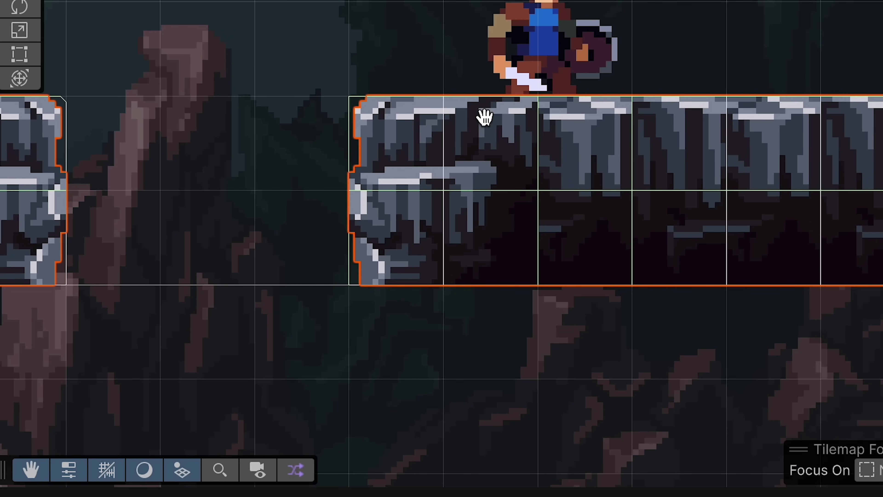
pyautogui.scroll(-3, 625, 106)
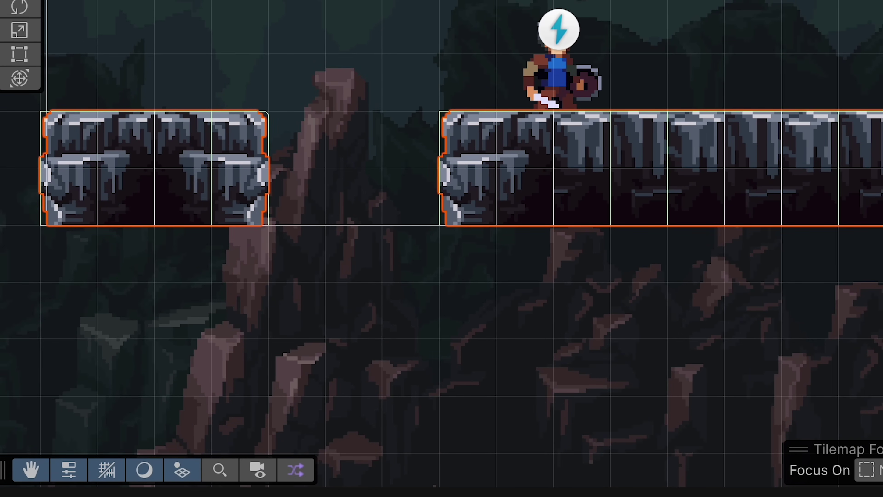
pyautogui.scroll(2, 589, 14)
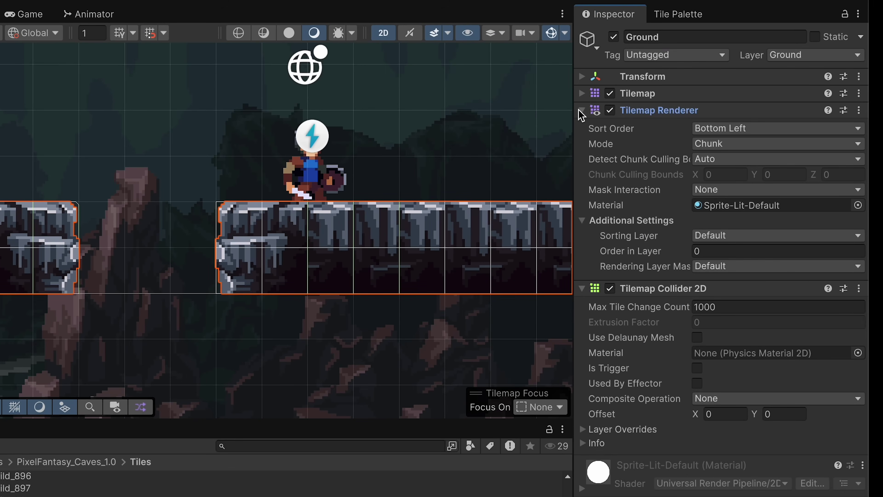
# Add a Composite Collider 2D to Ground and set the Tilemap Collider's Composite Operation to Merge.
pyautogui.click(580, 110)
pyautogui.click(688, 360)
pyautogui.write('com')
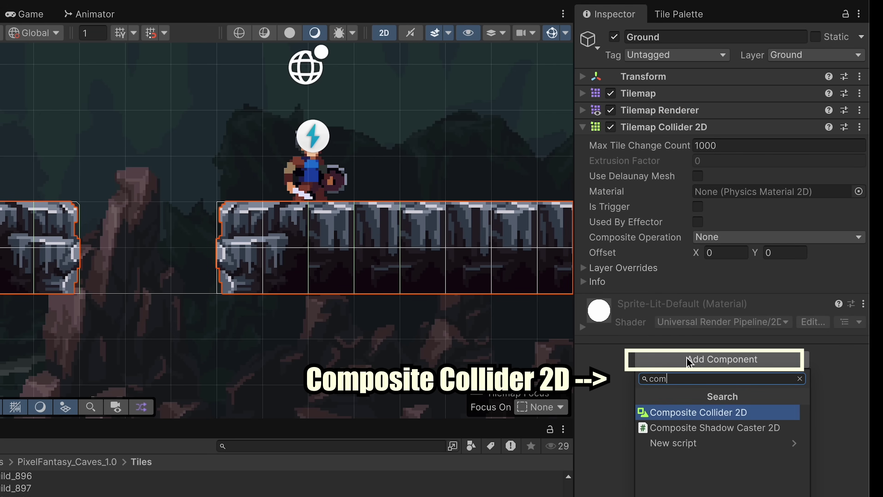
pyautogui.press('Return')
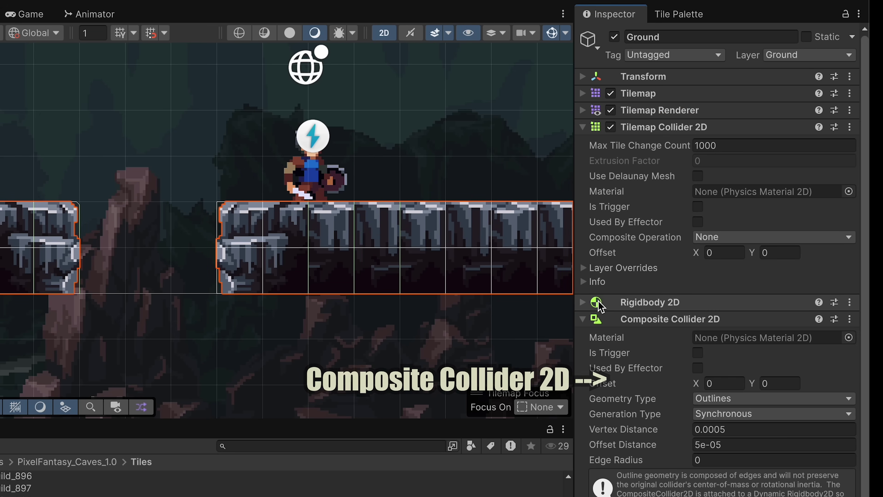
pyautogui.click(711, 241)
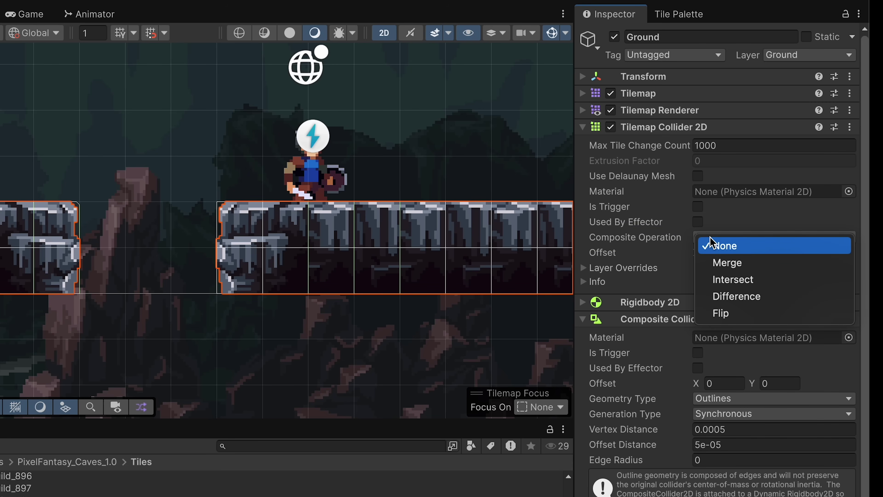
pyautogui.click(734, 268)
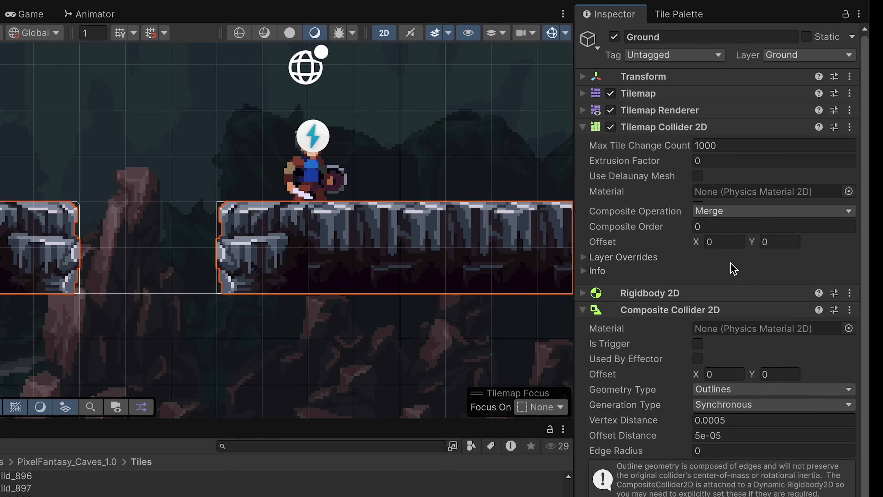
pyautogui.scroll(-2, 338, 237)
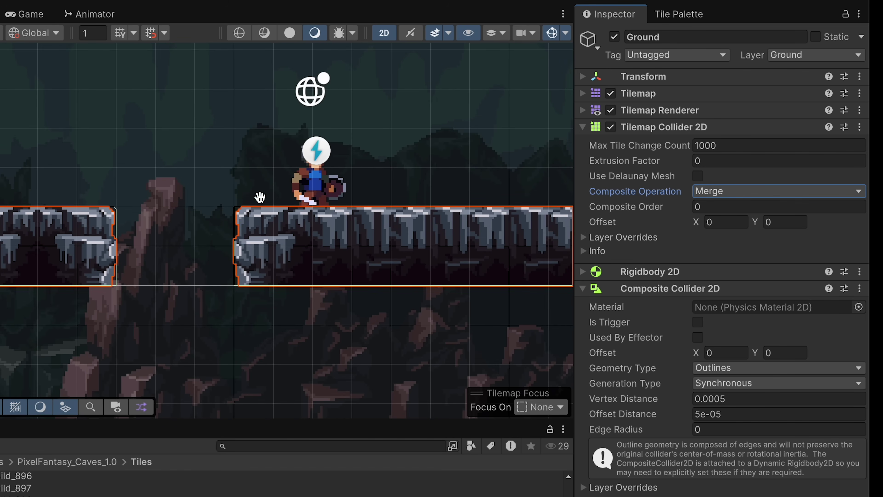
# Set Ground's Rigidbody 2D Body Type to Static and play-test running left, jumping and returning right.
pyautogui.hotkey('ctrl', 'p')
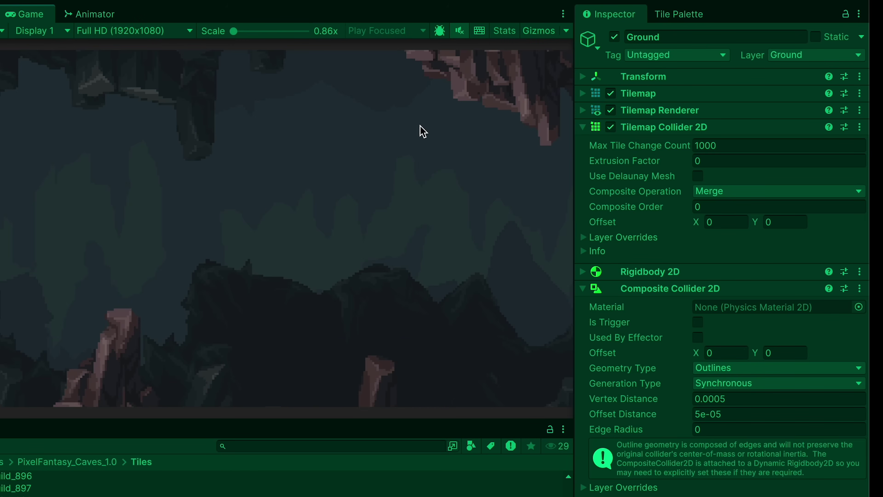
pyautogui.hotkey('ctrl', 'p')
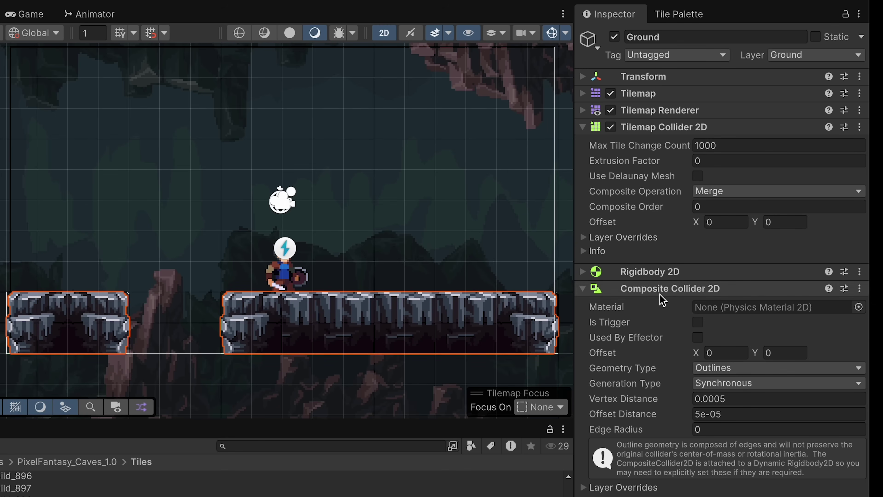
pyautogui.click(583, 274)
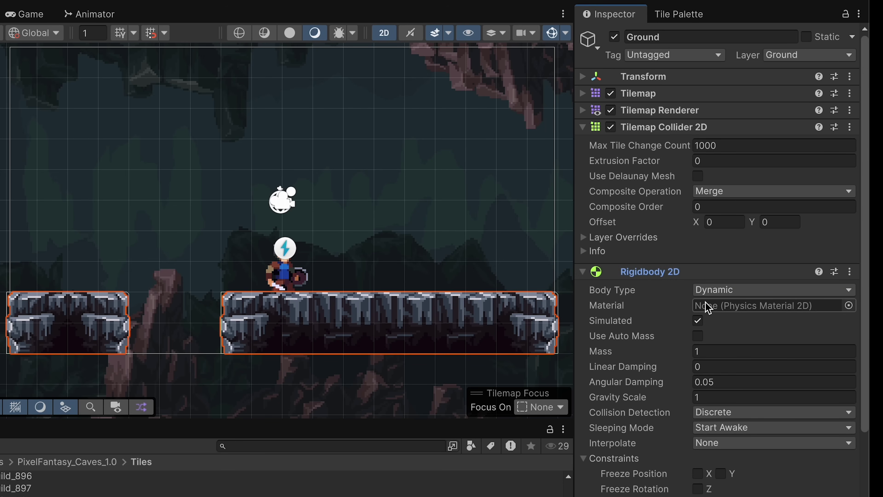
pyautogui.click(727, 288)
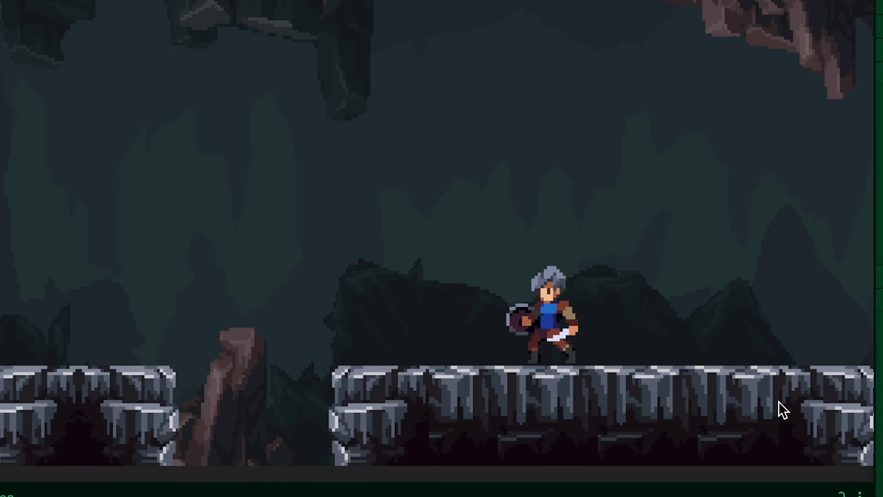
pyautogui.press('Left')
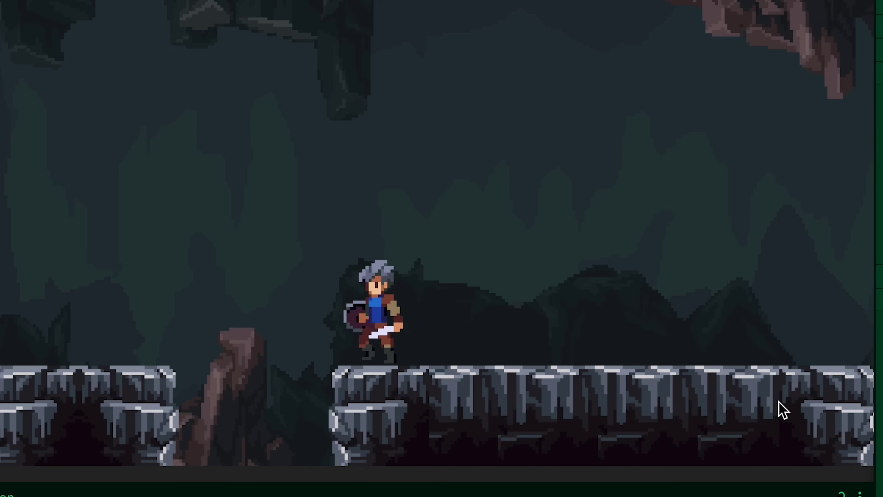
pyautogui.press('space')
pyautogui.press('Right')
pyautogui.press('Right')
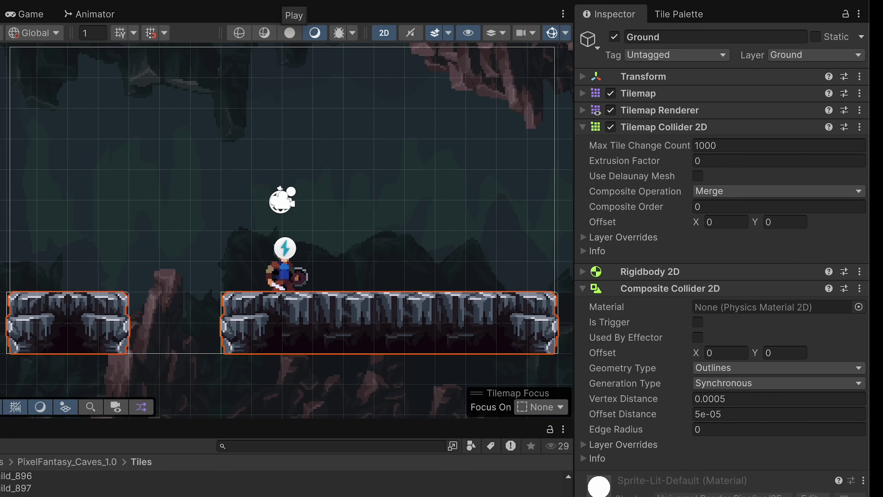
# Select the left ground block and move it up one block height.
pyautogui.click(583, 127)
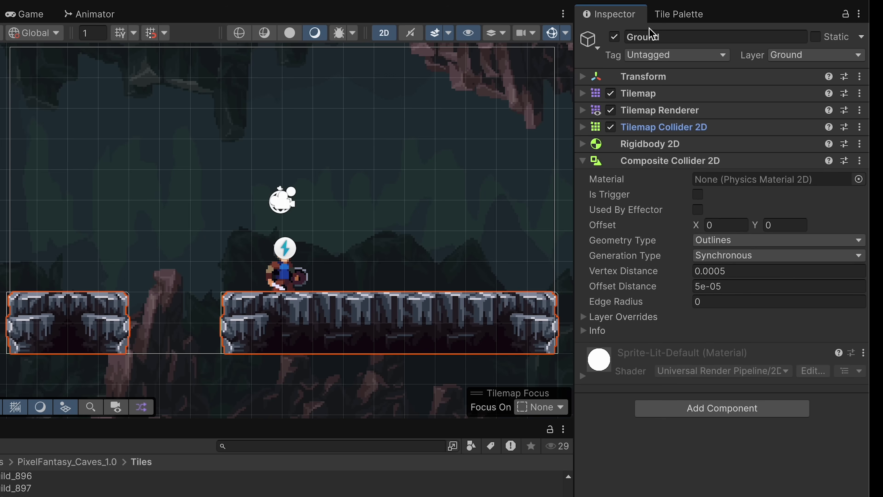
pyautogui.click(667, 15)
pyautogui.press('s')
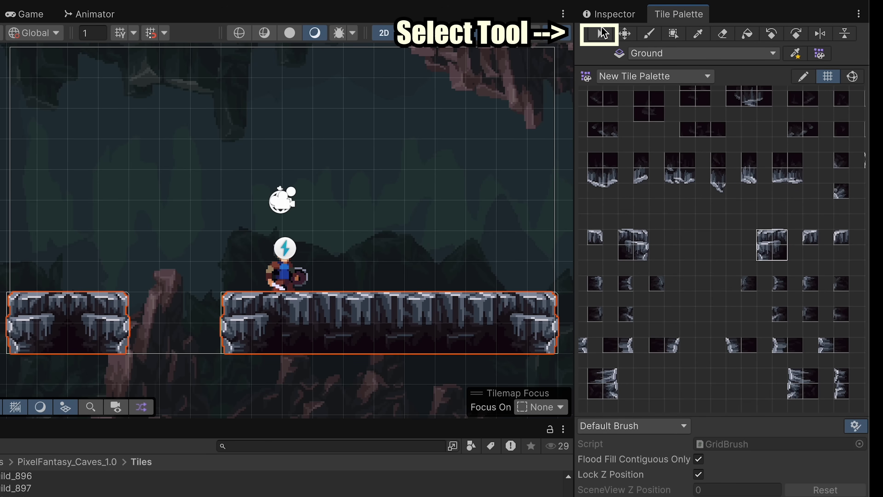
pyautogui.click(109, 304)
pyautogui.click(625, 33)
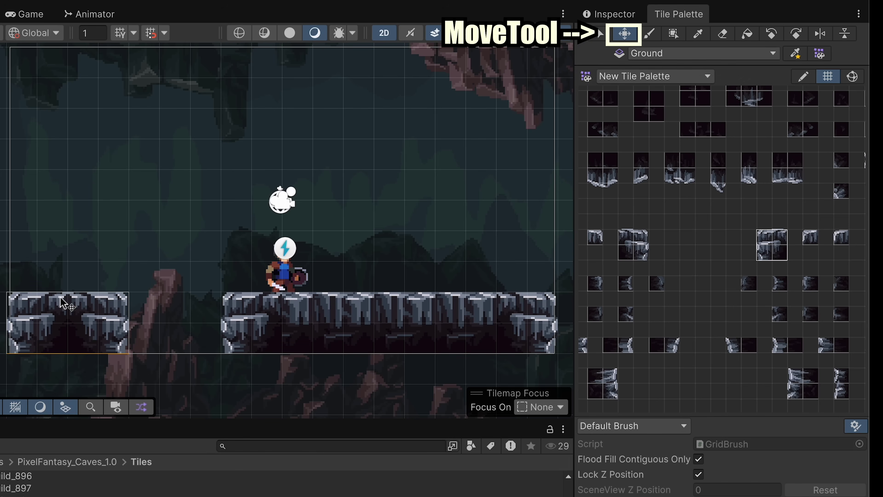
pyautogui.moveTo(63, 302); pyautogui.dragTo(63, 241)
# Paint dark rock and edge tiles beneath the raised block to form a tall pillar.
pyautogui.press('b')
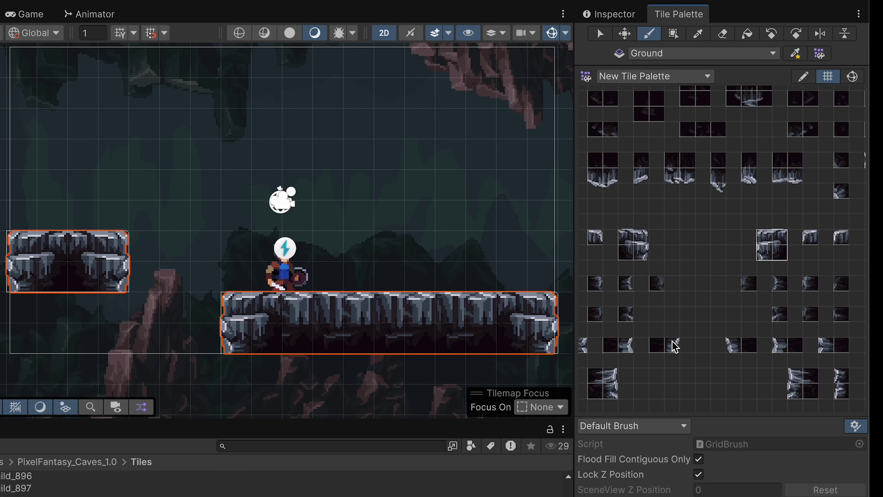
pyautogui.click(97, 323)
pyautogui.click(603, 383)
pyautogui.click(98, 323)
pyautogui.keyDown('ctrl'); pyautogui.click(31, 332); pyautogui.keyUp('ctrl')
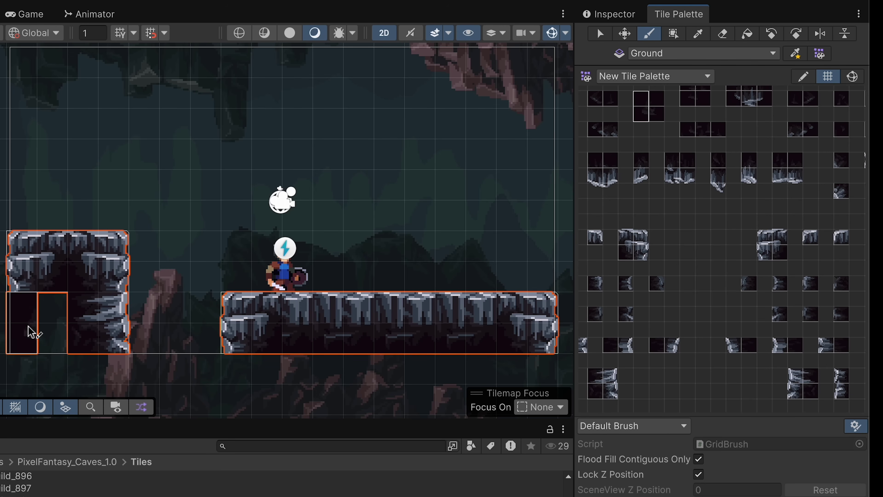
pyautogui.click(803, 383)
pyautogui.click(52, 330)
pyautogui.scroll(-3, 311, 408)
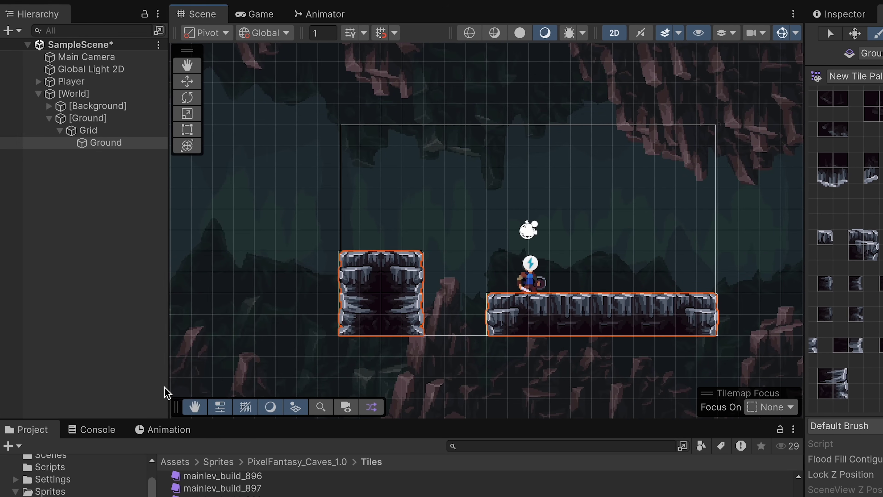
# Create a new rectangular tilemap under the [Background] group.
pyautogui.click(59, 131)
pyautogui.click(49, 106)
pyautogui.click(91, 106)
pyautogui.rightClick(90, 112)
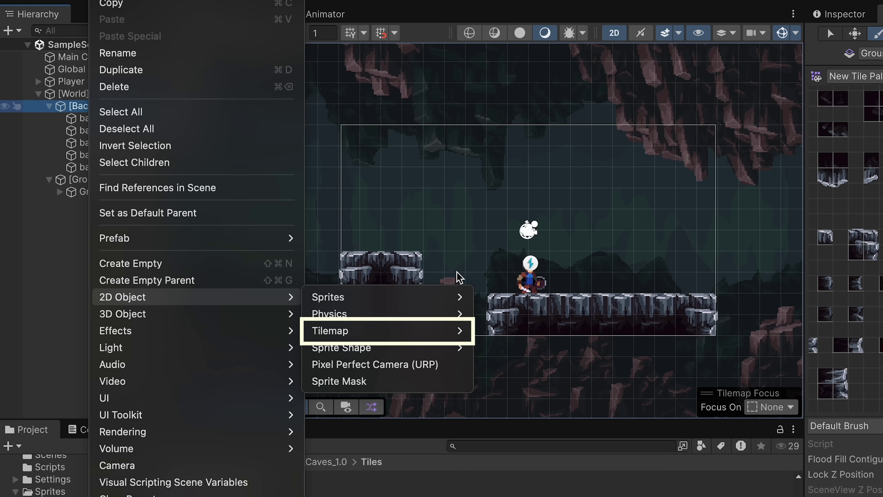
pyautogui.moveTo(449, 335)
pyautogui.click(511, 331)
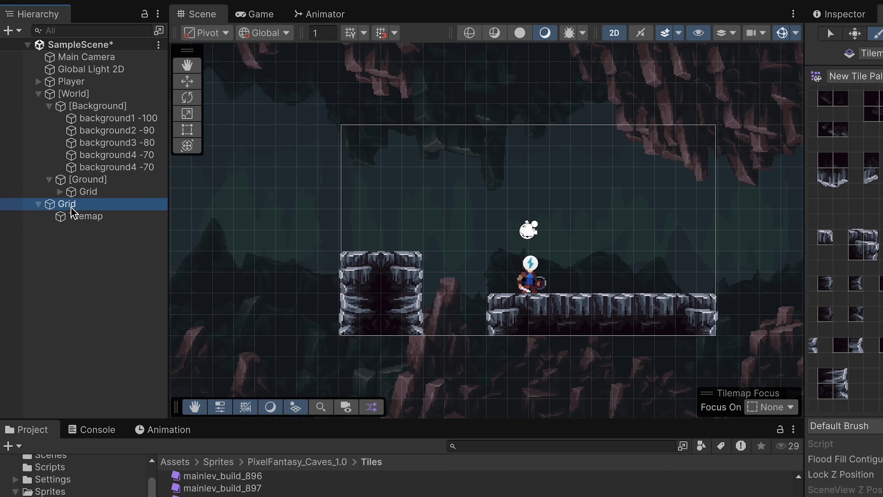
pyautogui.moveTo(89, 127); pyautogui.dragTo(90, 120)
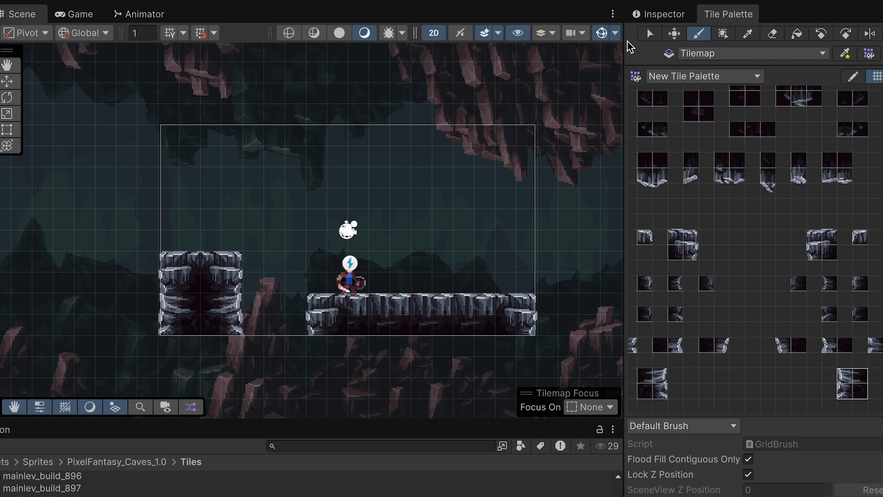
# Rename the new tilemap to Background 1 -10 and set its Order in Layer to -10.
pyautogui.click(843, 16)
pyautogui.press('Down')
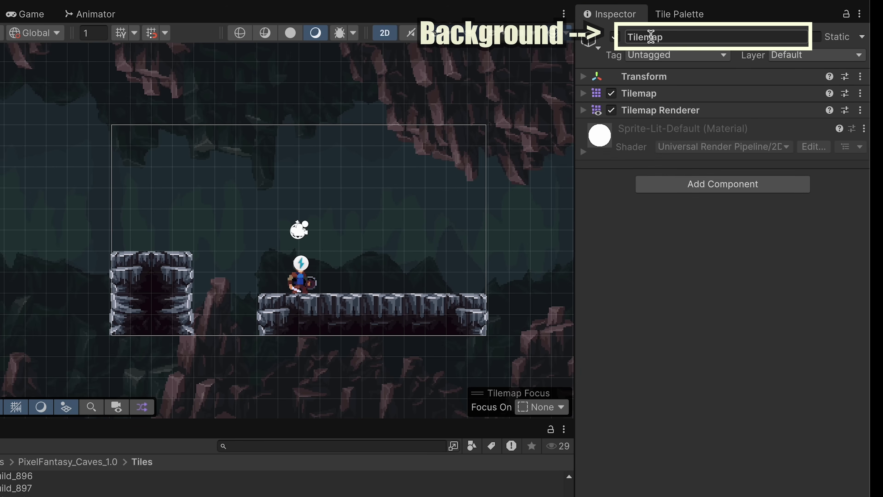
pyautogui.click(650, 36)
pyautogui.write('Background 1')
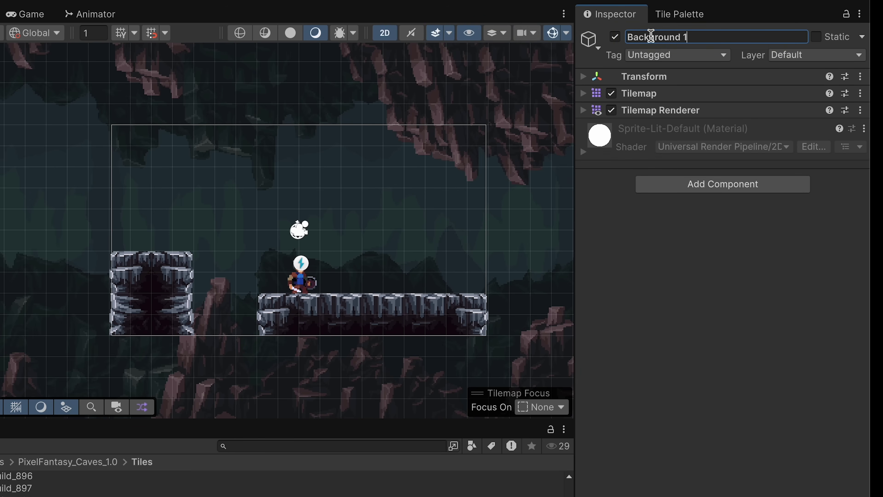
pyautogui.click(589, 108)
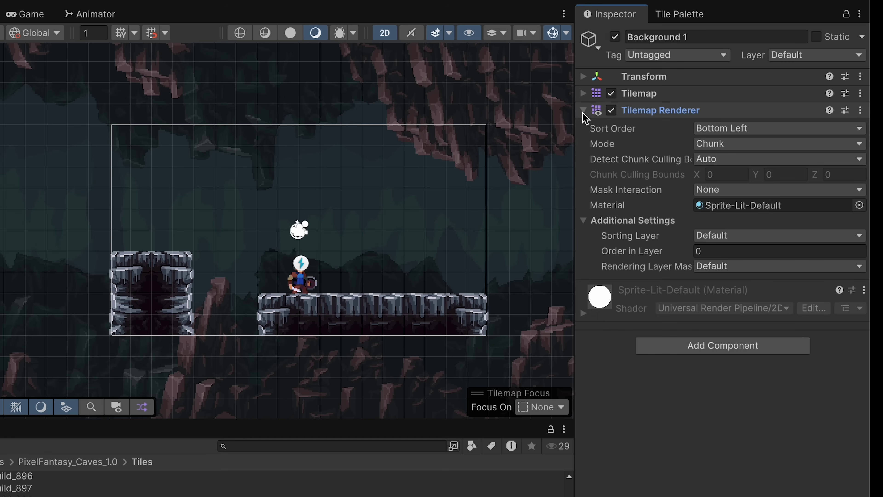
pyautogui.click(712, 252)
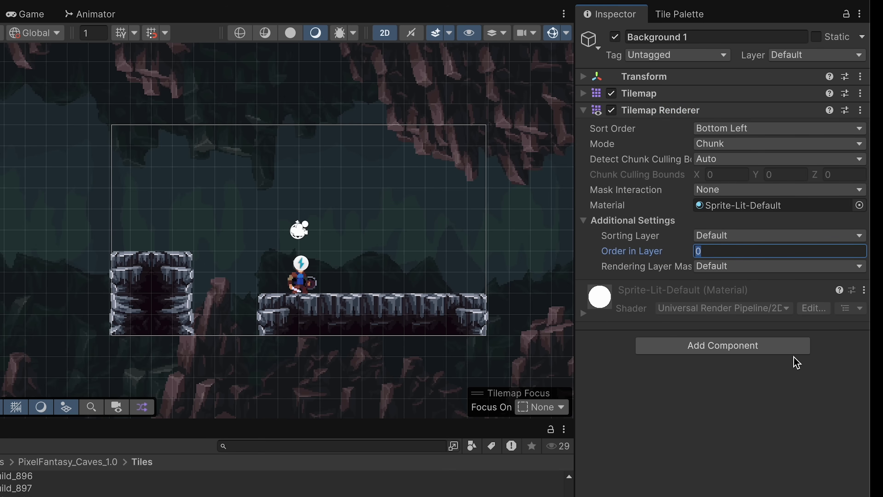
pyautogui.write('-10')
pyautogui.click(722, 37)
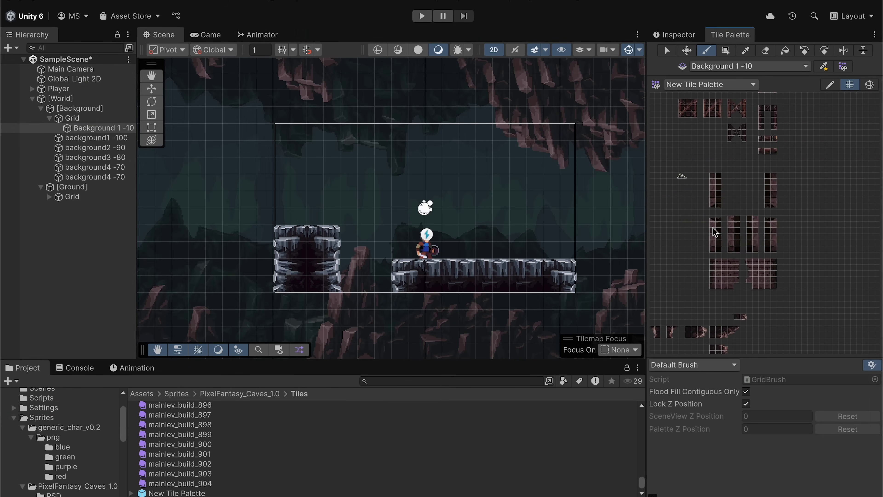
# Brush brown rock tiles onto Background 1 -10 behind the ground, then enter Play mode.
pyautogui.scroll(3, 875, 150)
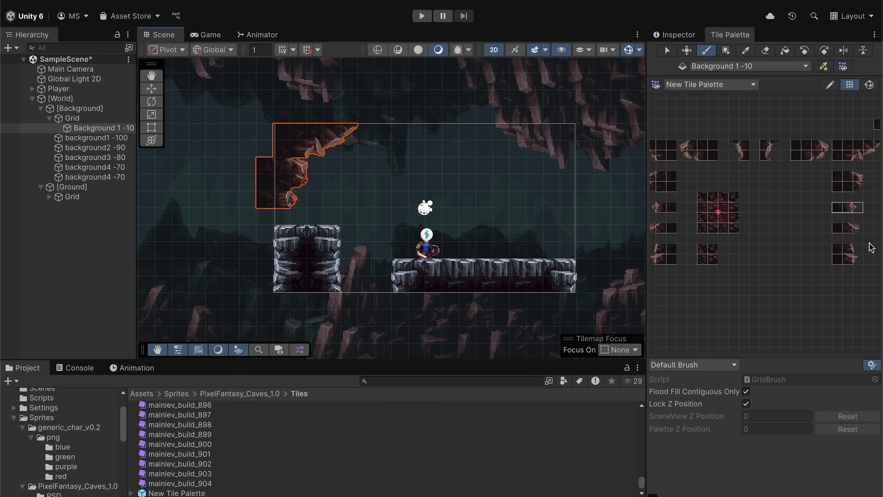
pyautogui.scroll(-3, 815, 234)
pyautogui.moveTo(820, 253); pyautogui.dragTo(827, 277)
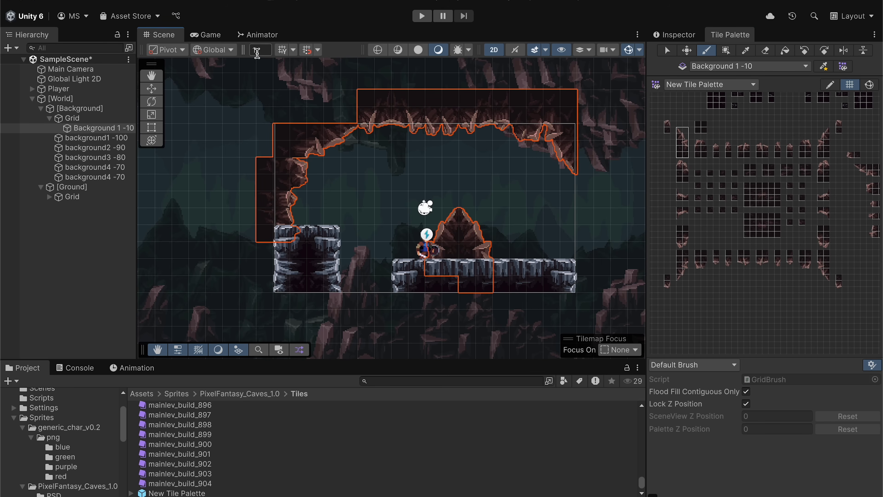
pyautogui.click(222, 36)
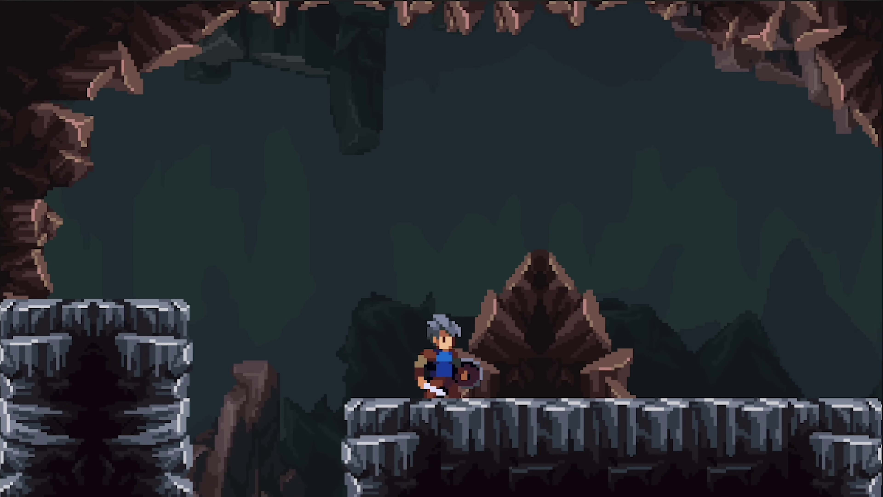
# Run the character right and left, jumping between the left and right stone ledges.
pyautogui.press('Right')
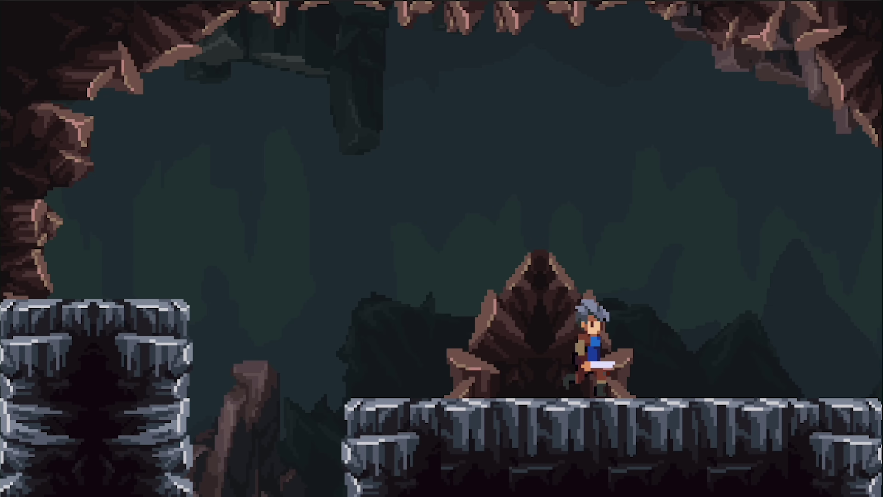
pyautogui.press('Left')
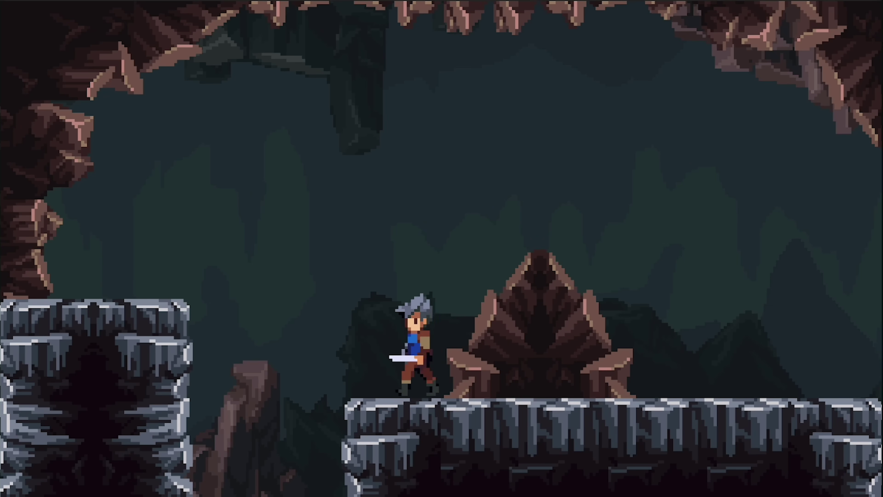
pyautogui.press('space')
pyautogui.press('Left')
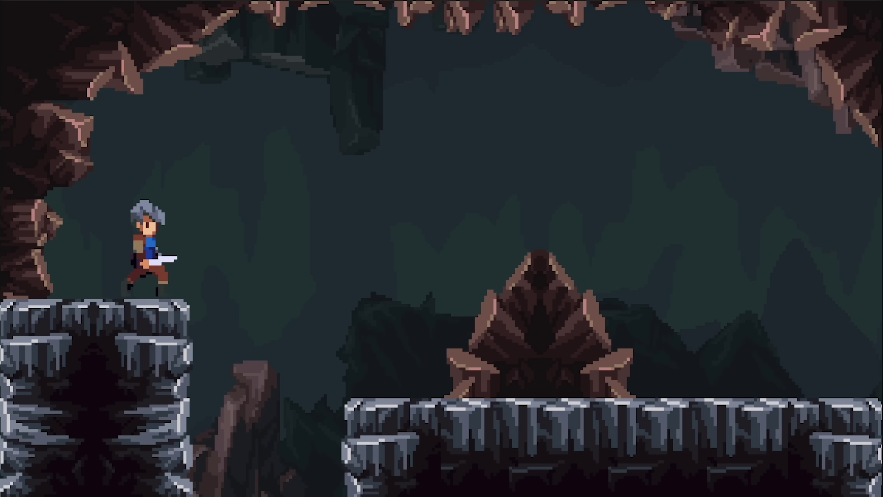
pyautogui.press('space')
pyautogui.press('Right')
pyautogui.press('Right')
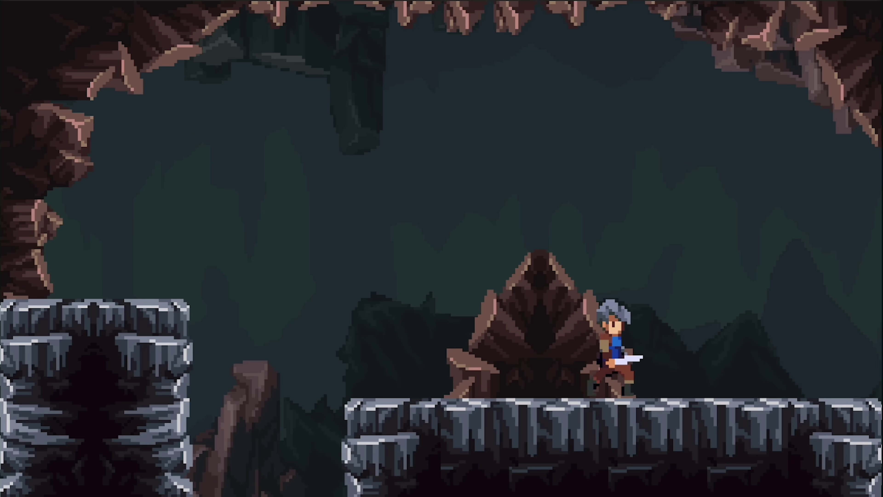
pyautogui.press('Left')
pyautogui.press('Left')
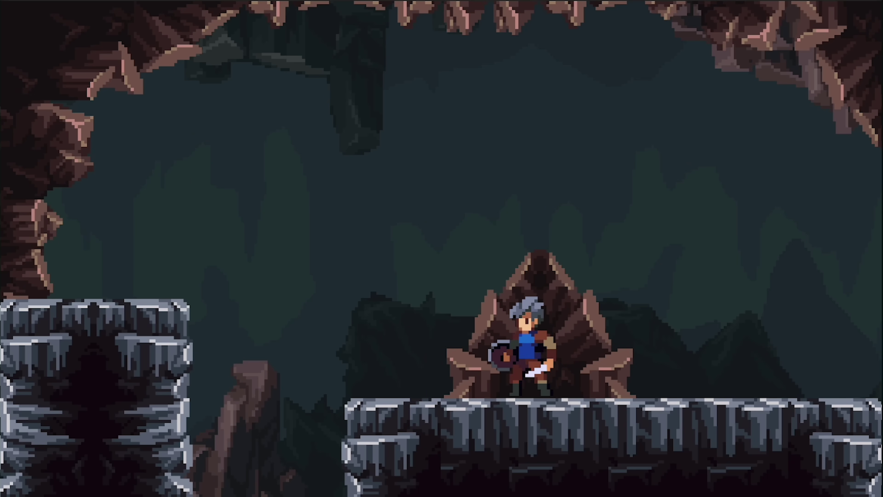